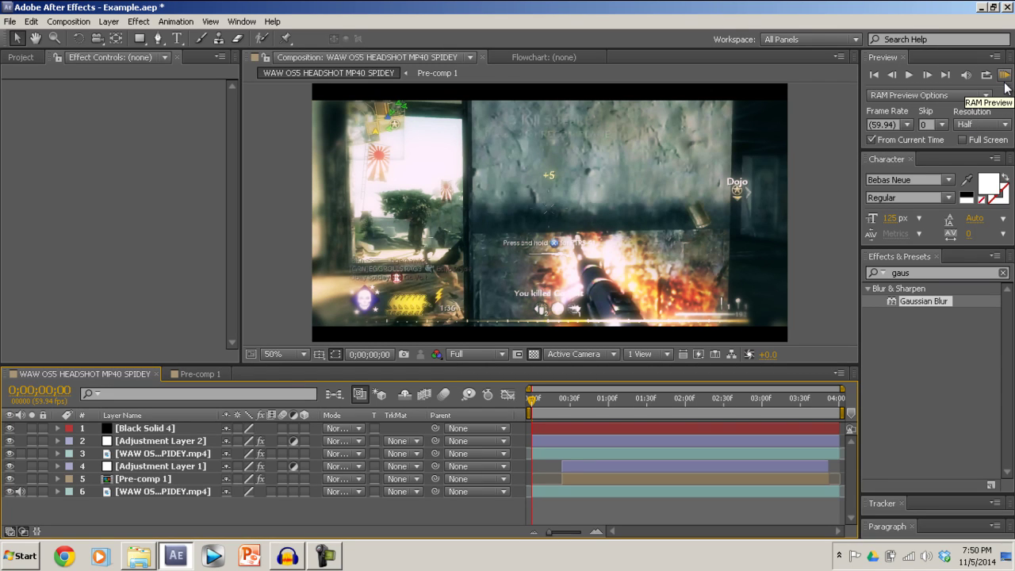
Preview the WAW OS5 HEADSHOT MP40 SPIDEY composition, stop it, and play it again
click(1005, 80)
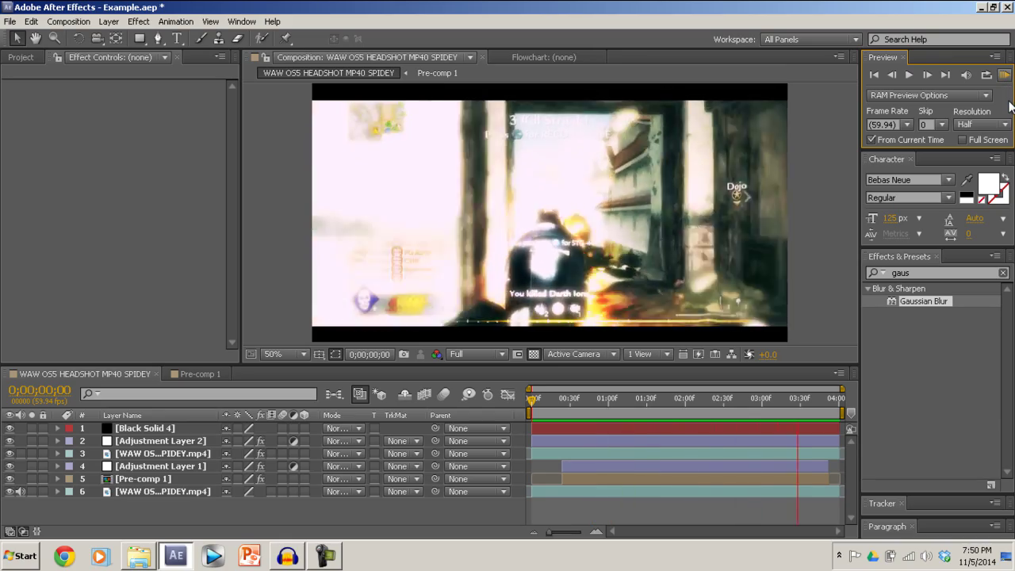
click(676, 167)
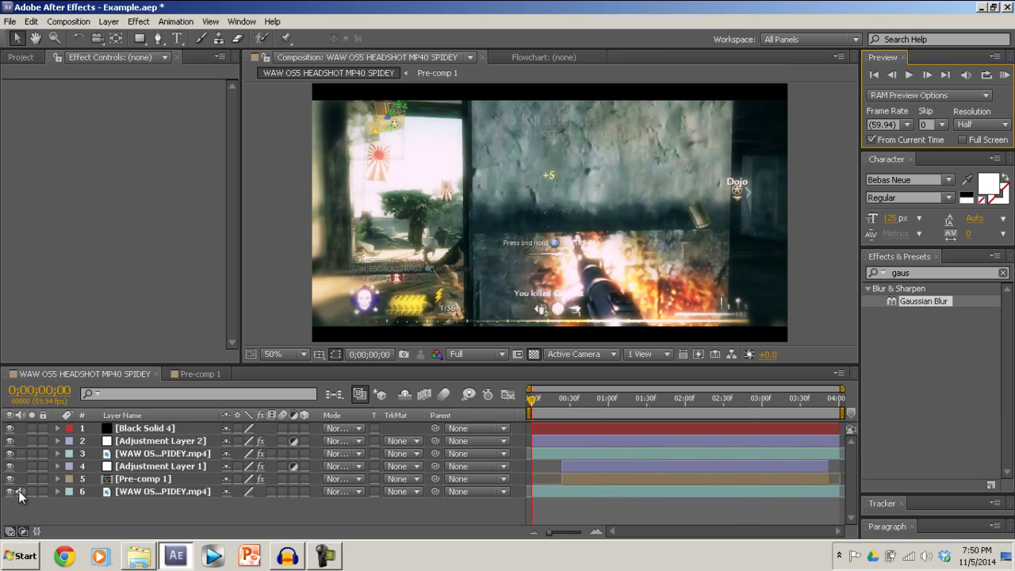
click(1005, 75)
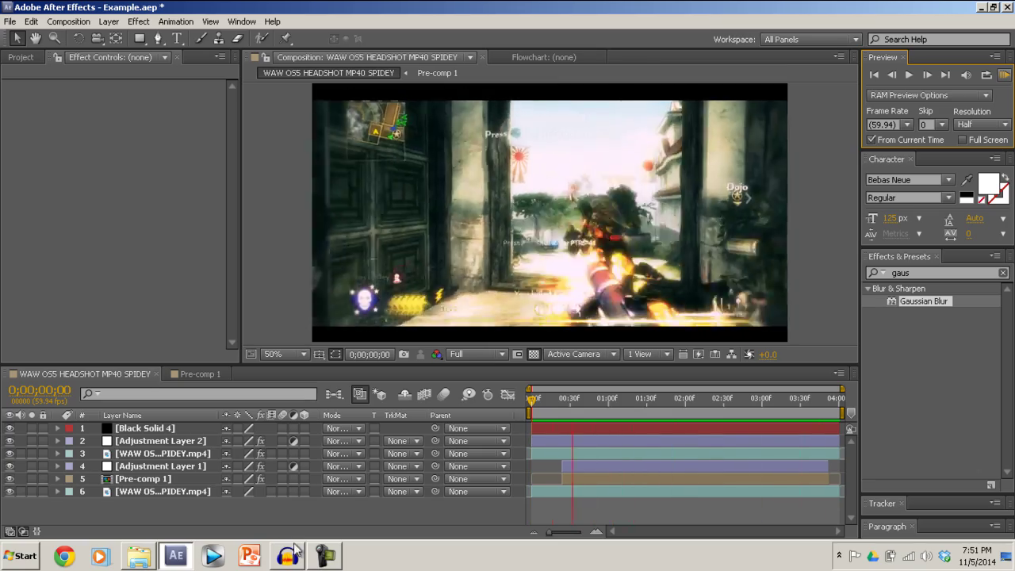
Make composition WAW OS5 HEADSHOT MP40 SPIDEY 4 from the gameplay MP4 and scrub to about 0;00;13;59
click(30, 59)
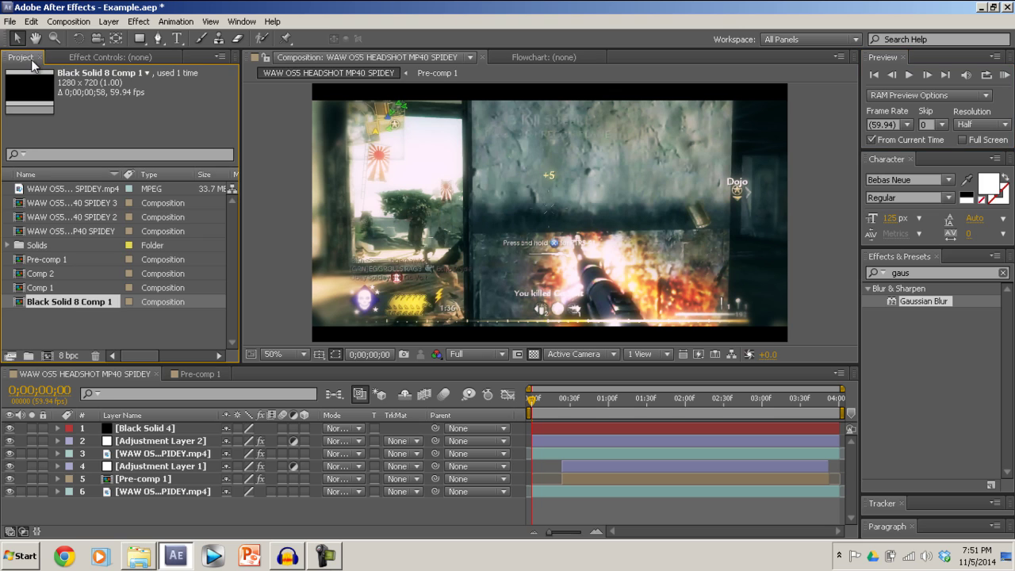
click(33, 191)
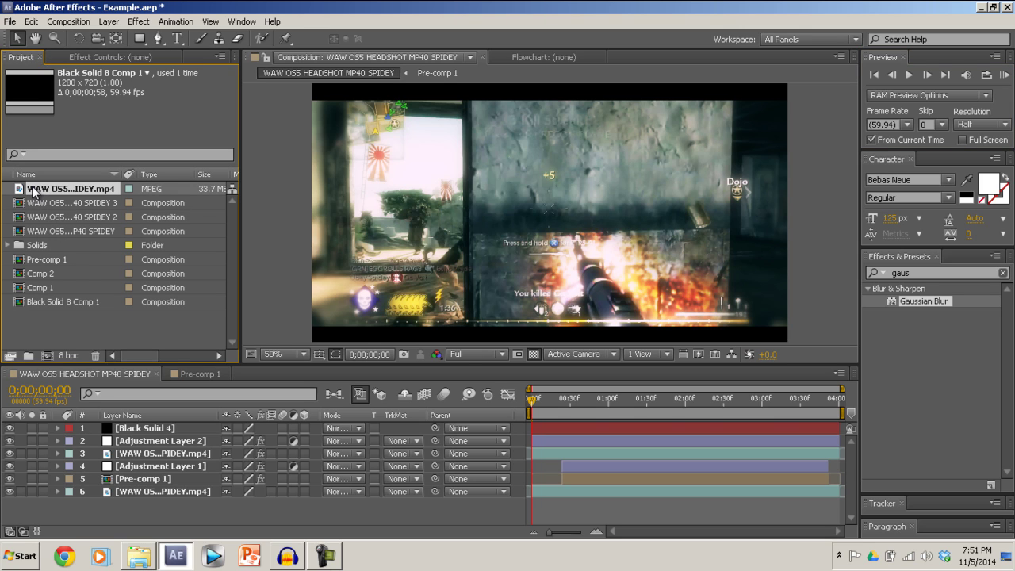
drag(32, 191, 52, 357)
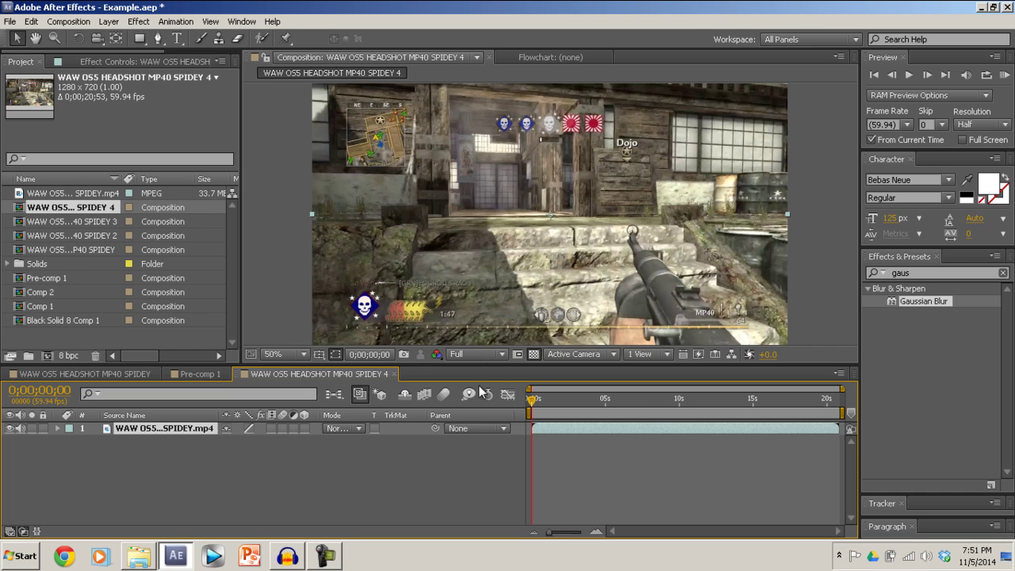
click(656, 400)
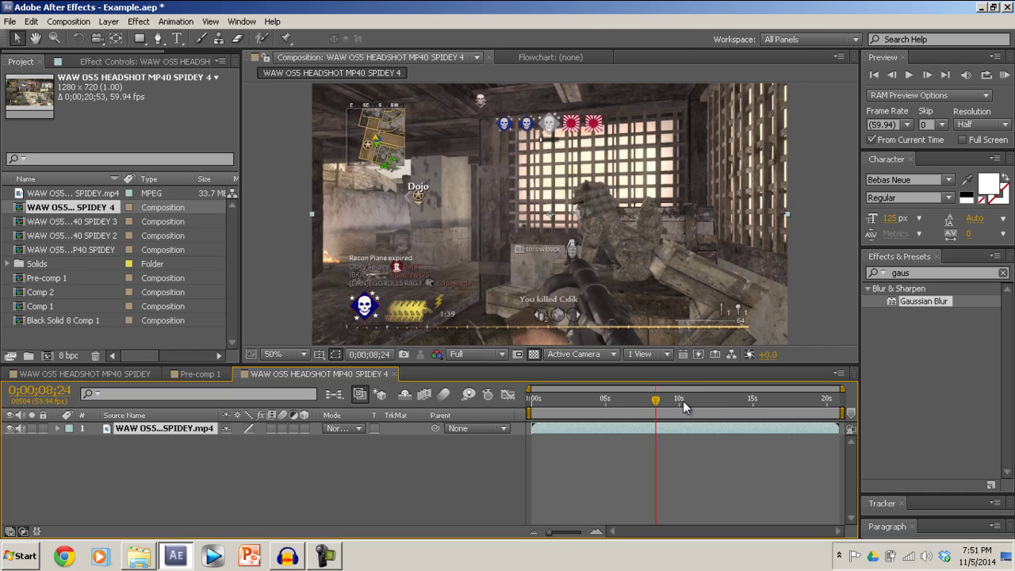
drag(683, 400, 742, 410)
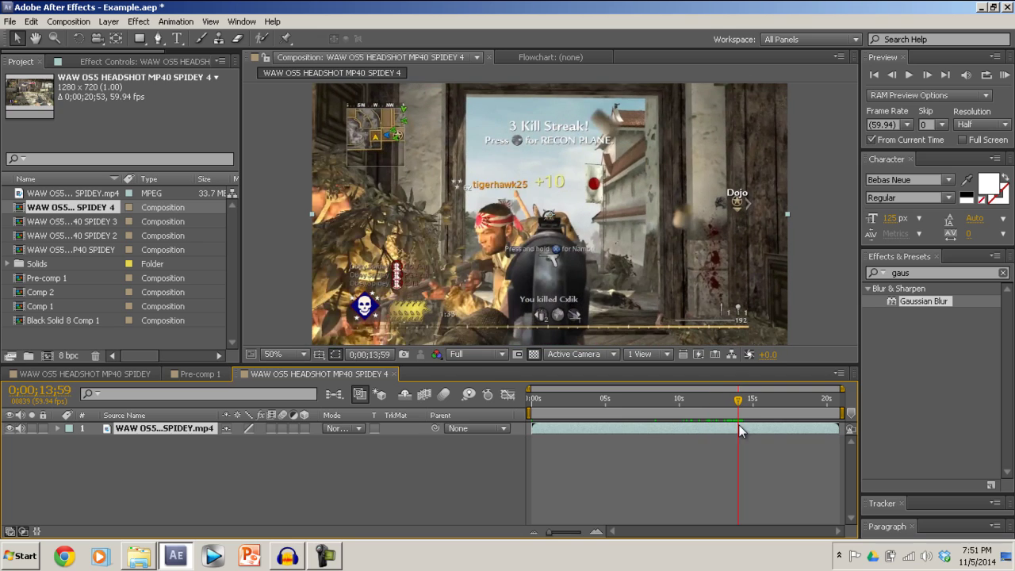
Split the footage layer at 13;59 and 15;00 and delete the unwanted pieces
click(31, 22)
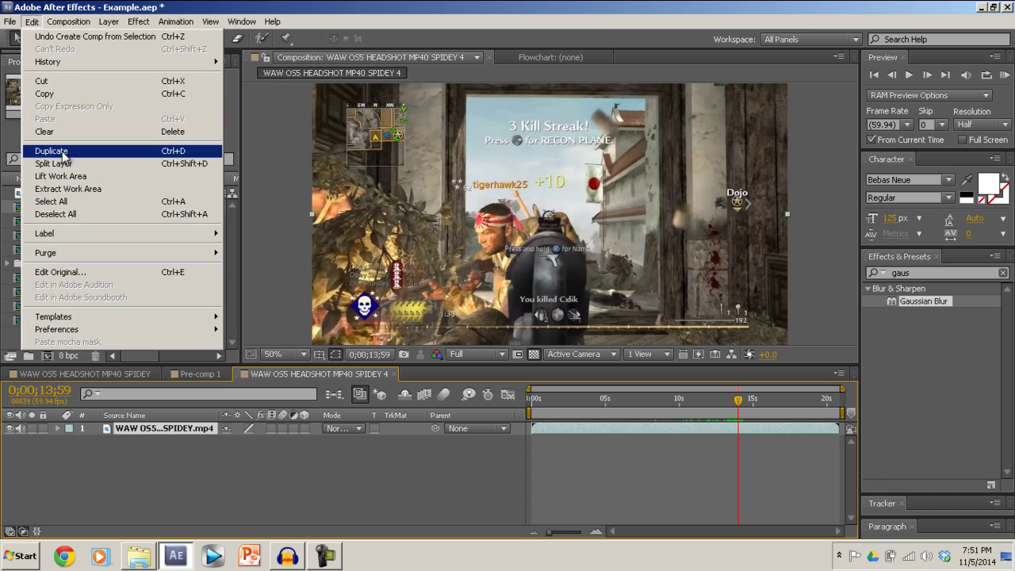
click(58, 165)
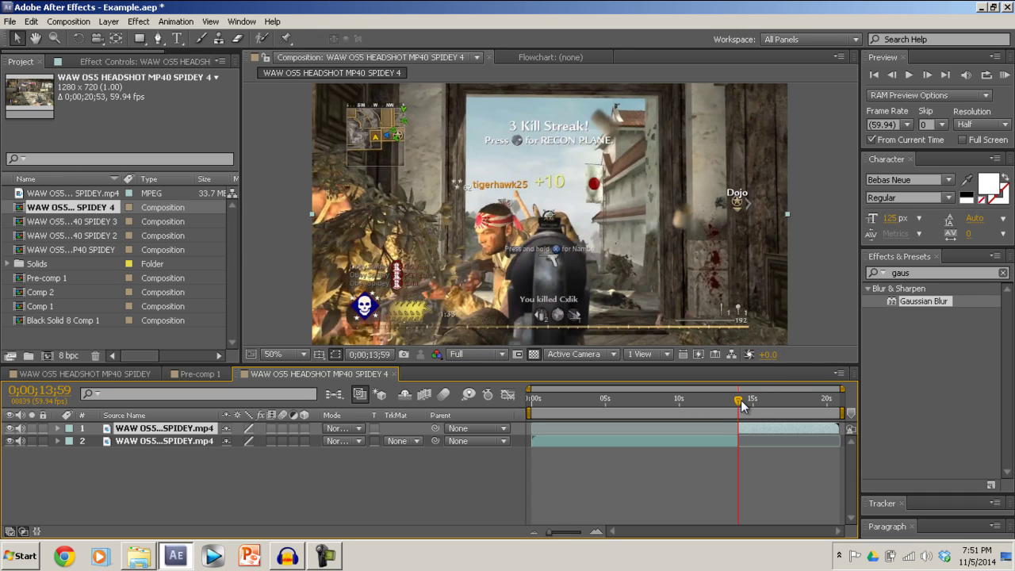
drag(743, 406, 753, 407)
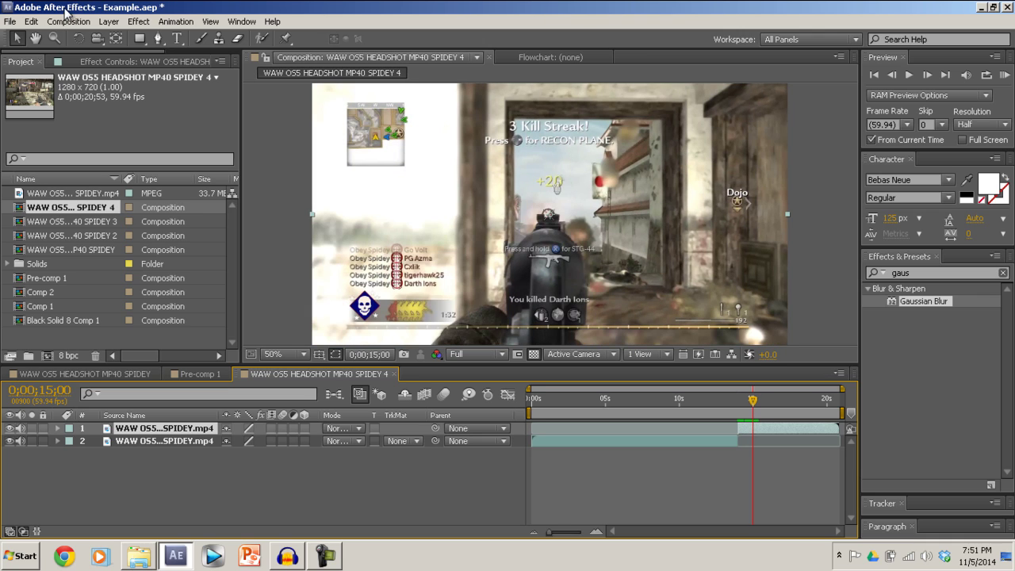
click(32, 22)
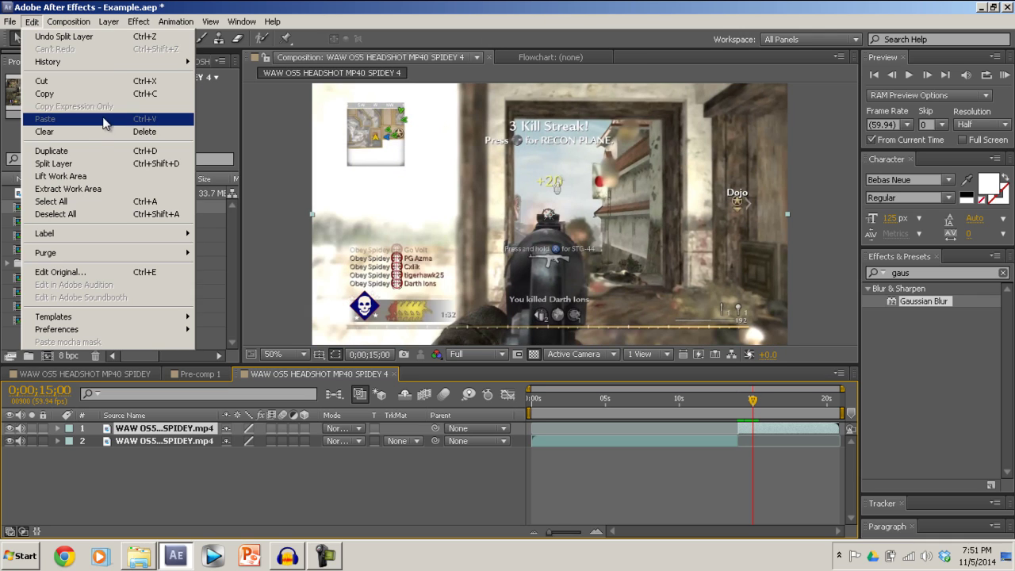
click(56, 163)
click(717, 446)
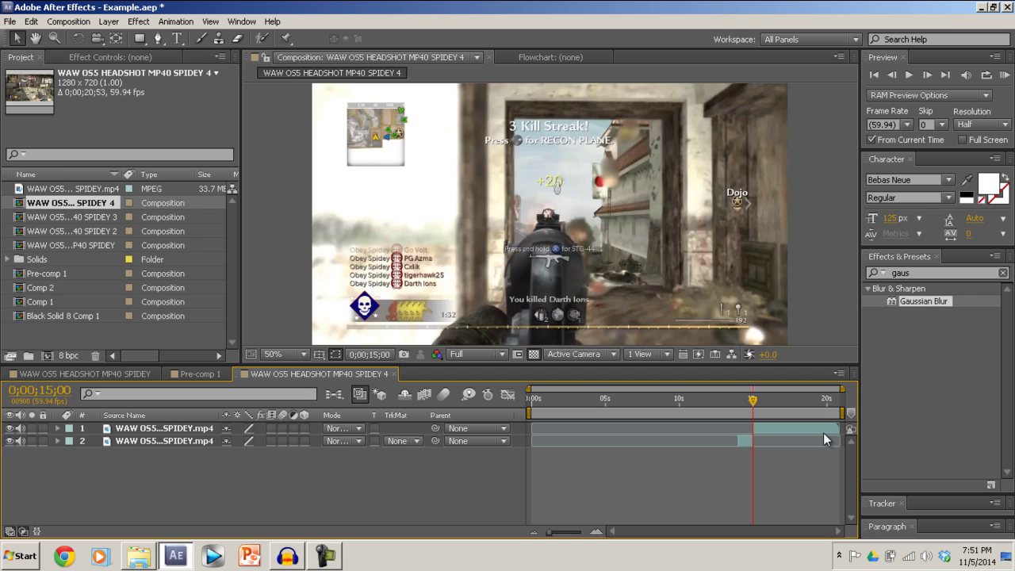
key(Delete)
Move the kept clip to start at 0, trim the comp to a one-second work area, and preview
key(Home)
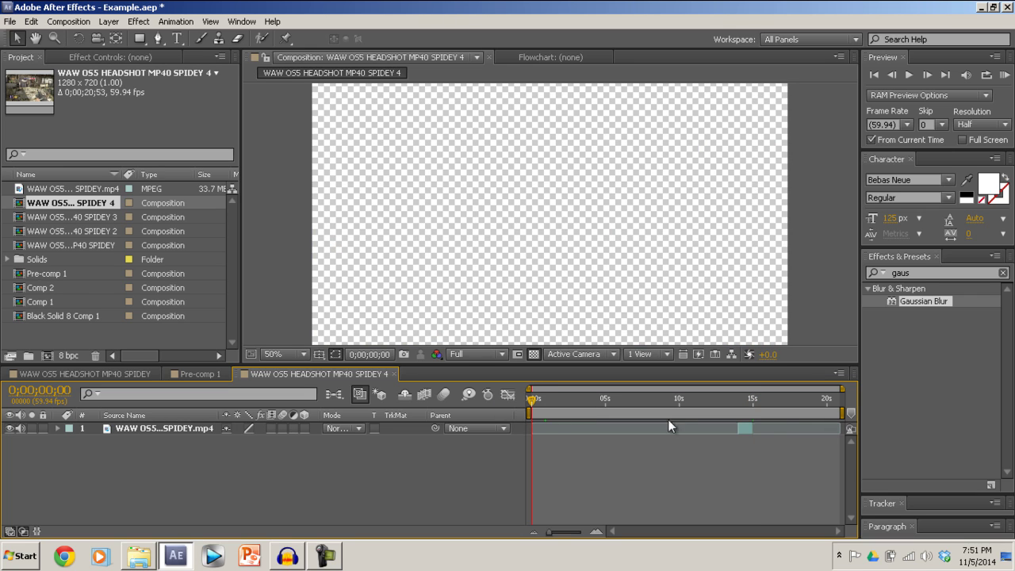
click(748, 430)
key(bracketleft)
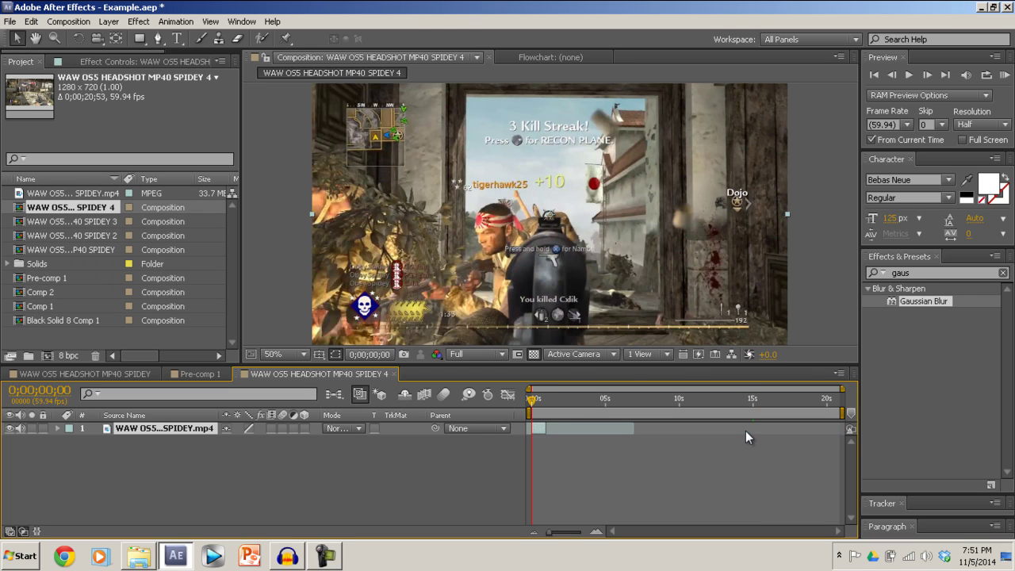
key(shift+Page_Down)
key(shift+Page_Down)
key(shift+Page_Down)
key(shift+Page_Down)
key(shift+Page_Down)
key(shift+Page_Down)
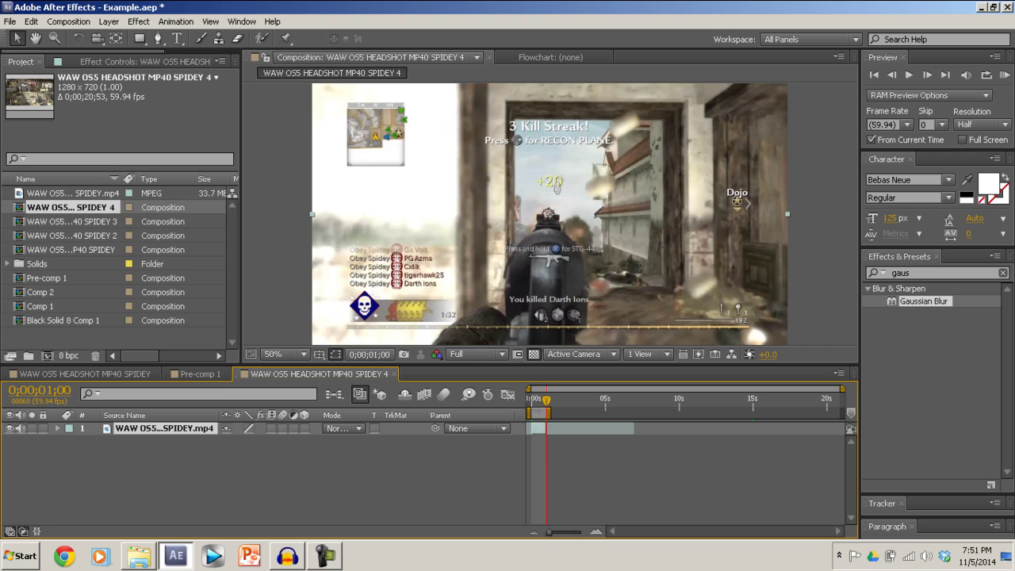
right_click(542, 412)
click(575, 446)
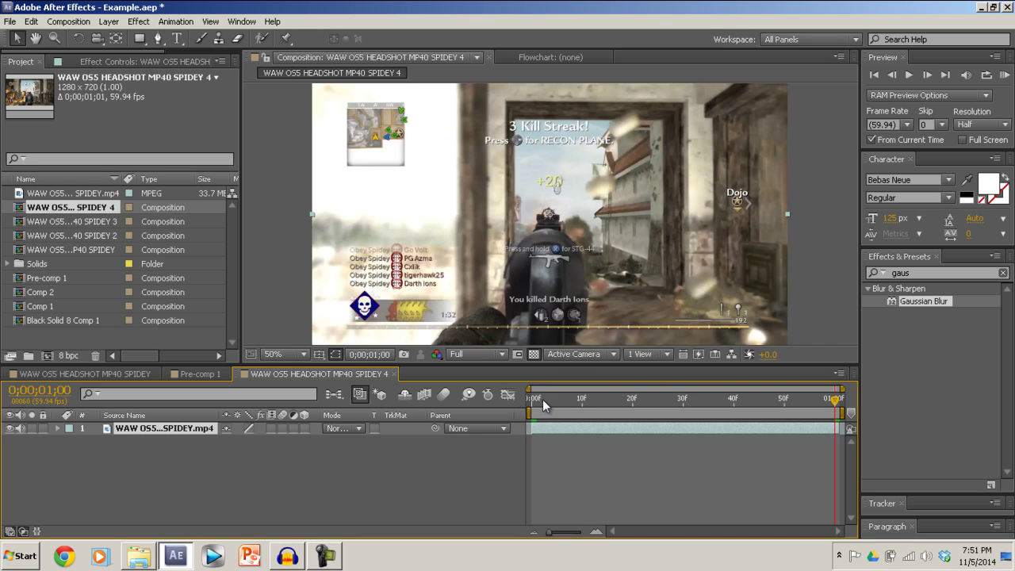
key(space)
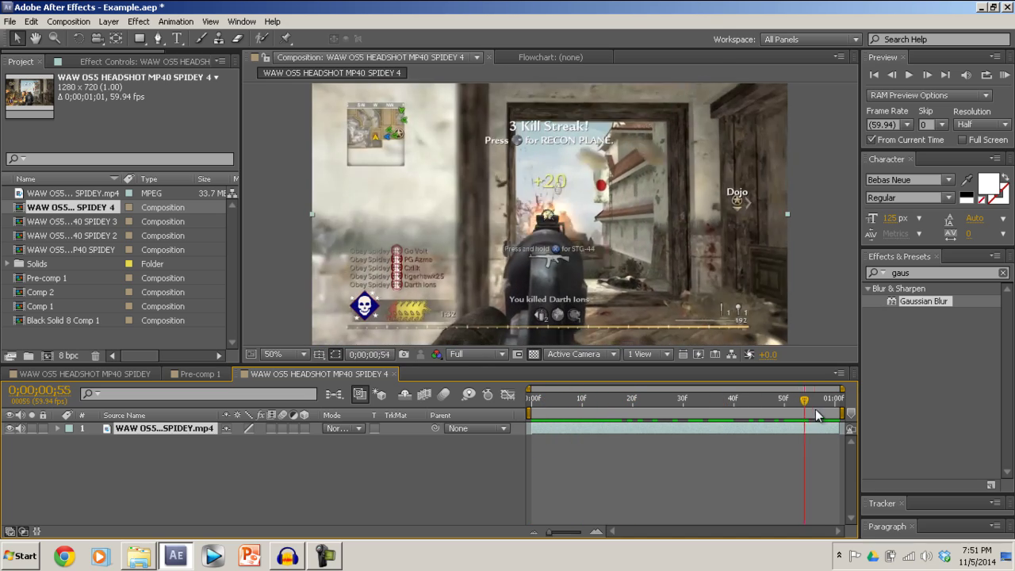
click(536, 412)
Add two black solid layers, Black Solid 10 and Black Solid 11
click(241, 494)
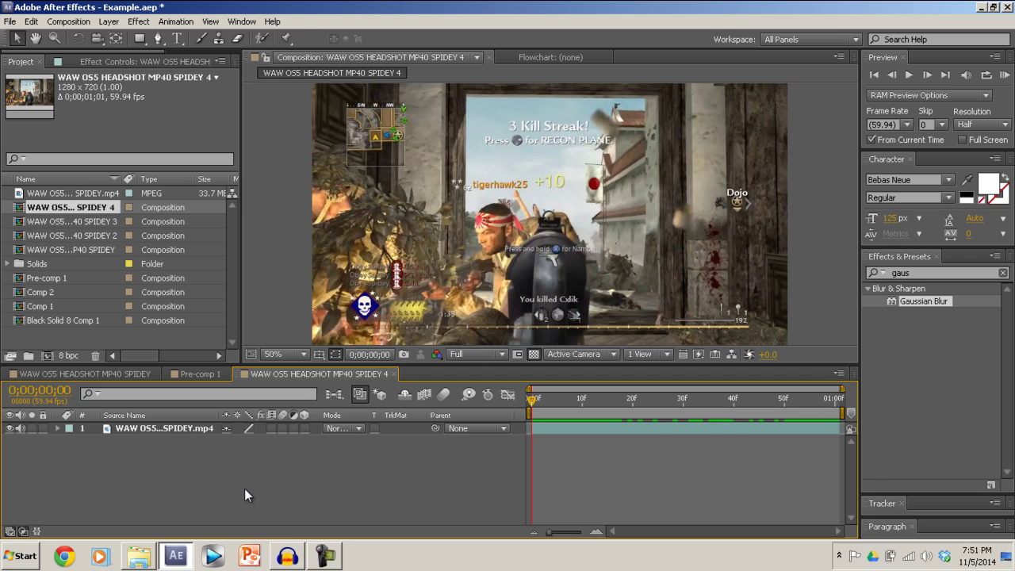
key(ctrl+y)
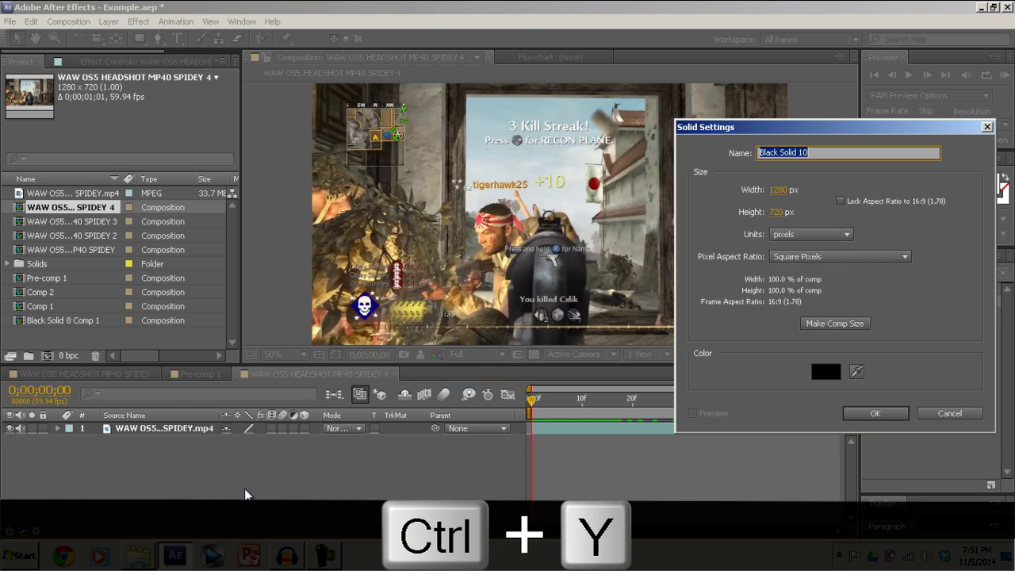
key(Return)
key(ctrl+y)
key(Return)
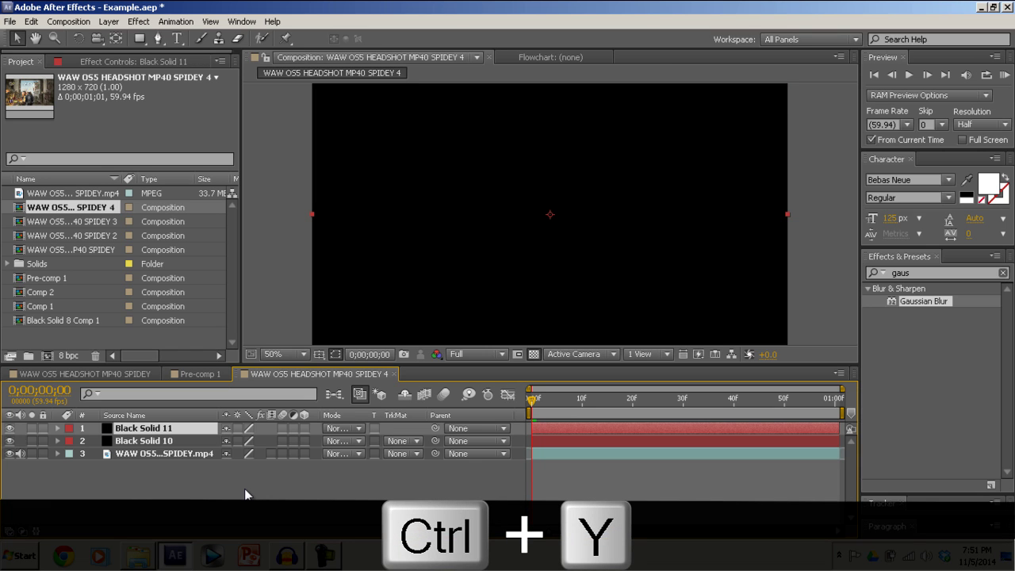
Pre-compose both solids into Pre-comp 2, open it, hide Black Solid 11, and select Black Solid 10
click(116, 22)
click(142, 461)
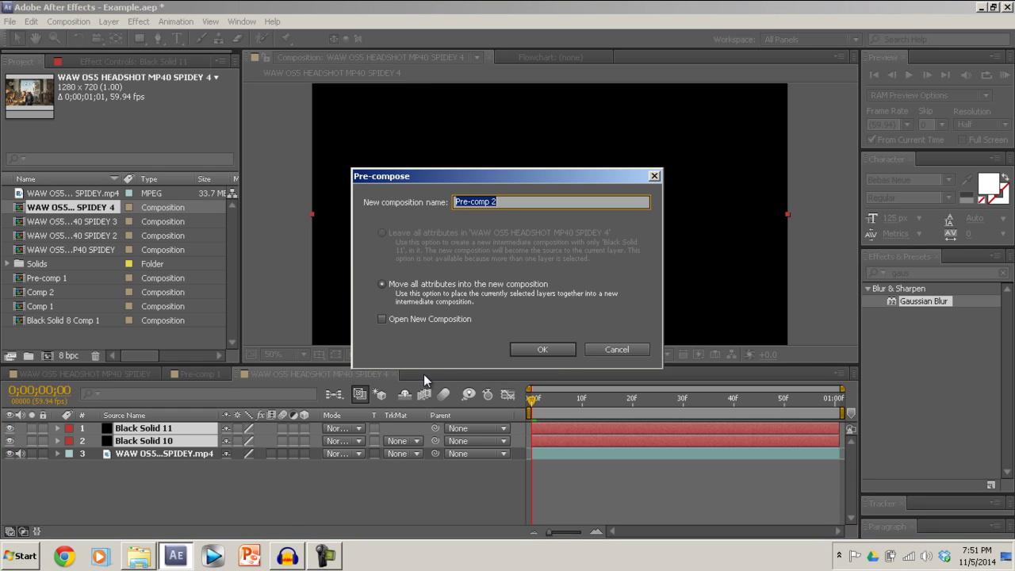
click(552, 357)
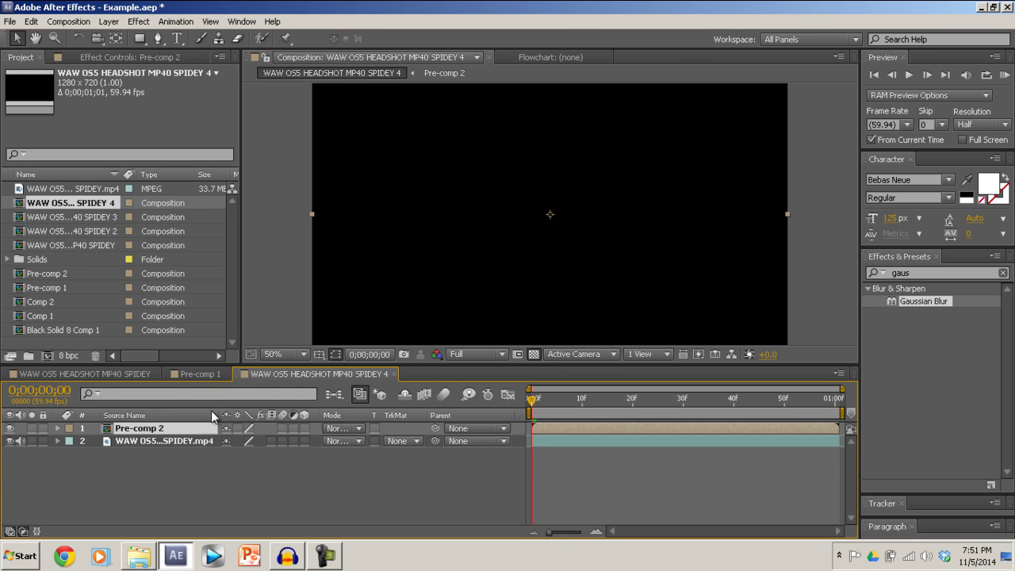
double_click(184, 431)
click(157, 432)
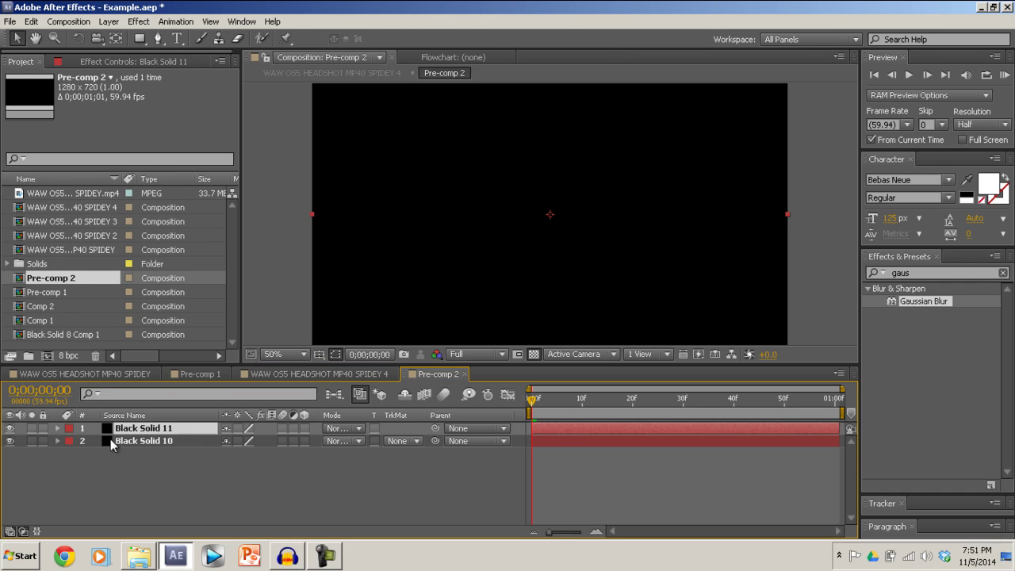
click(164, 449)
click(153, 442)
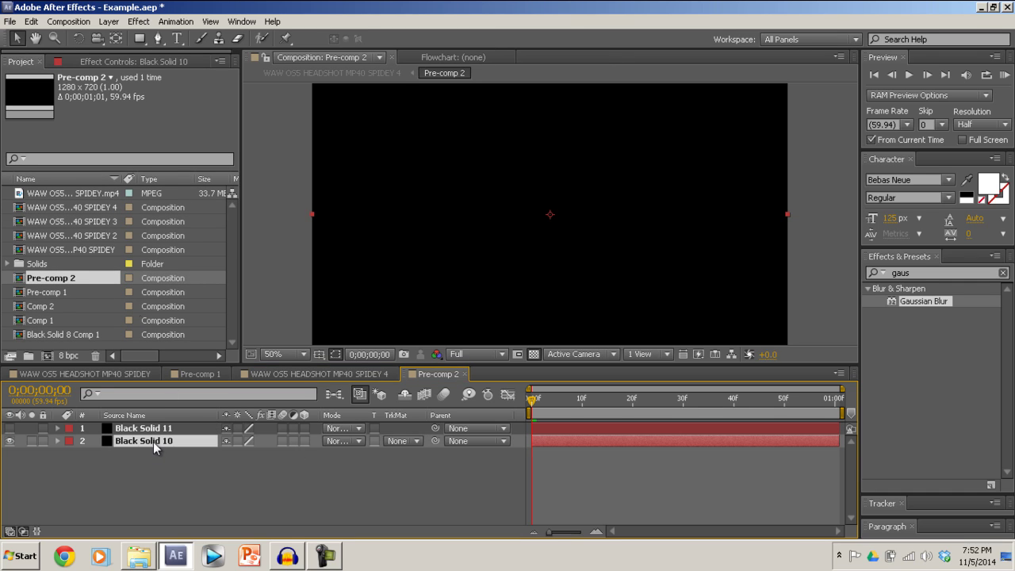
Apply Radio Waves to Black Solid 10 with a white stroke colour
click(978, 273)
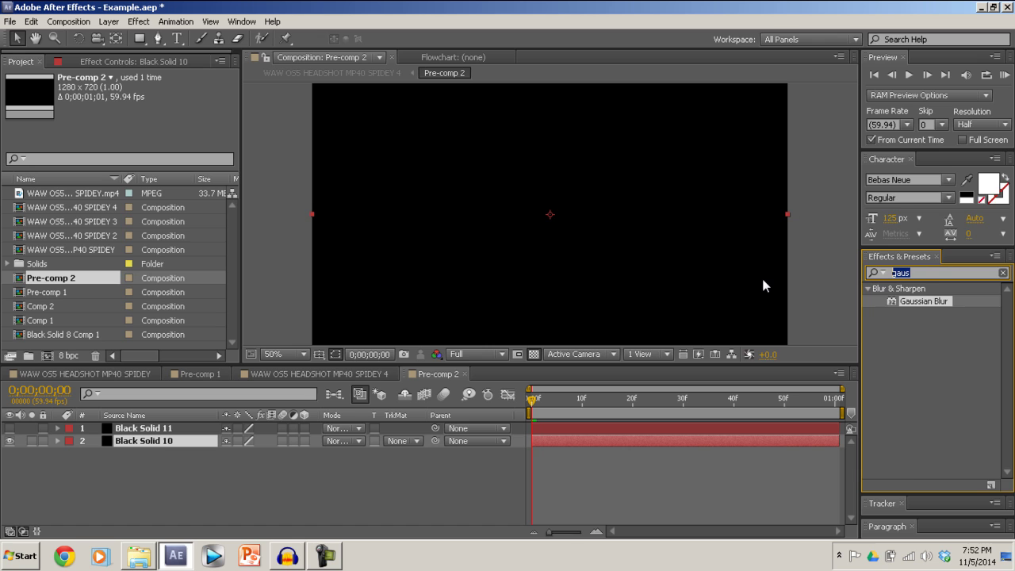
key(BackSpace)
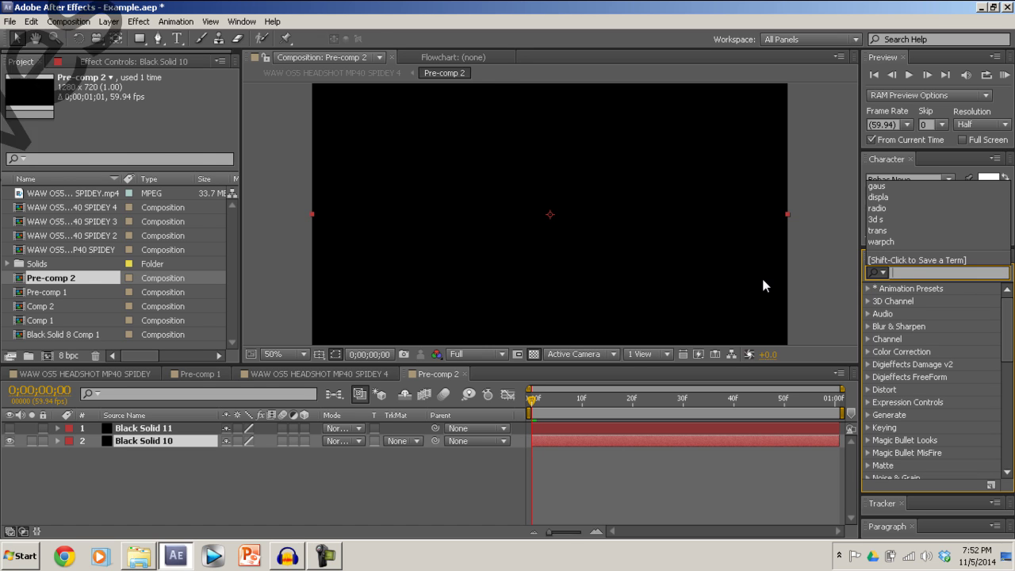
text(radio)
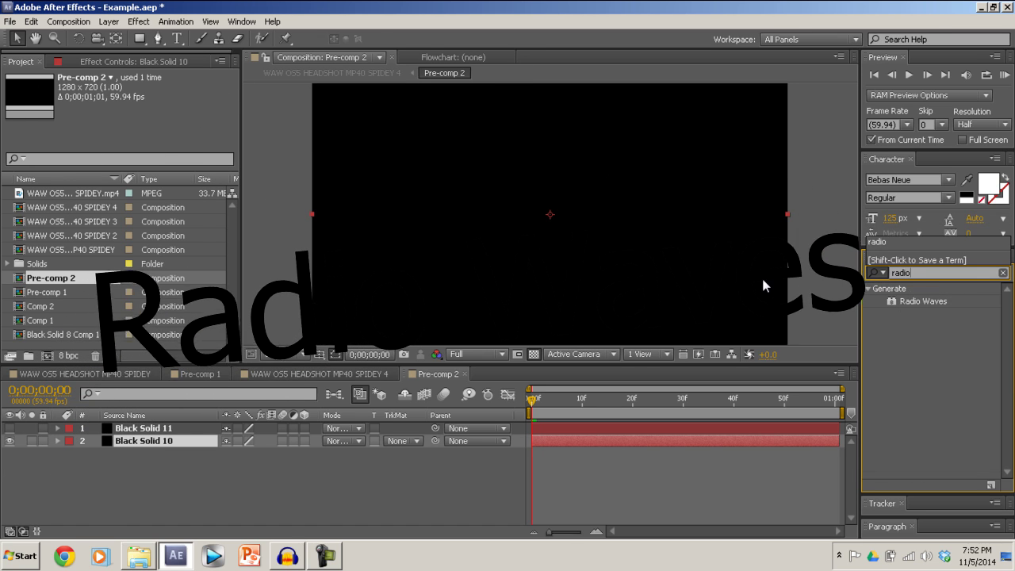
drag(924, 302, 145, 442)
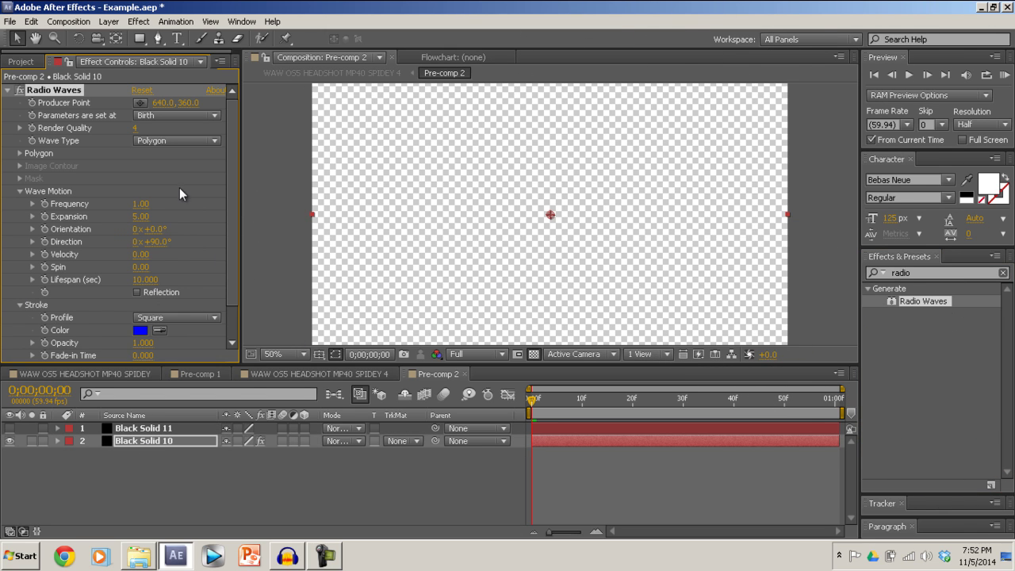
click(140, 330)
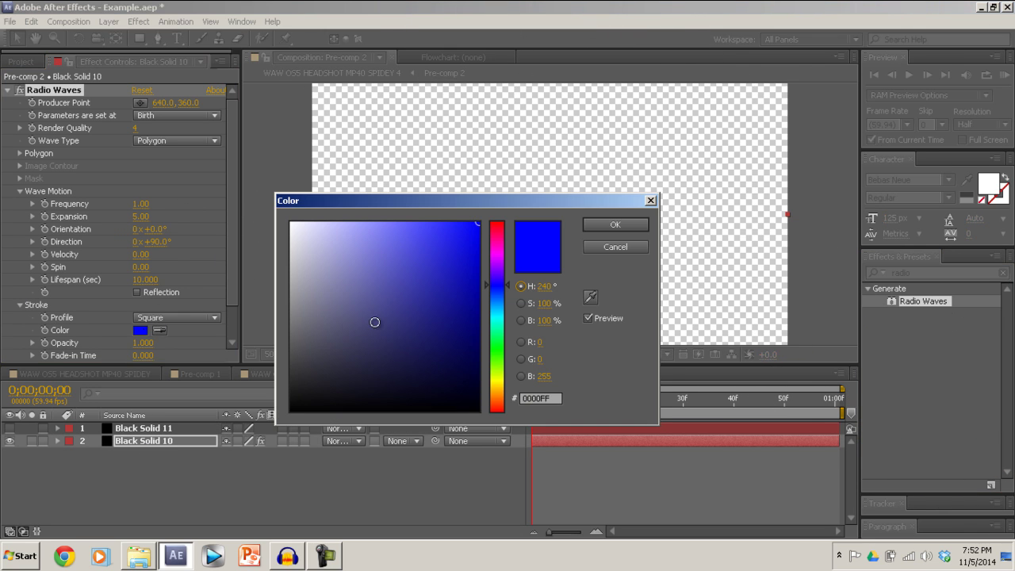
drag(311, 259, 292, 223)
click(615, 226)
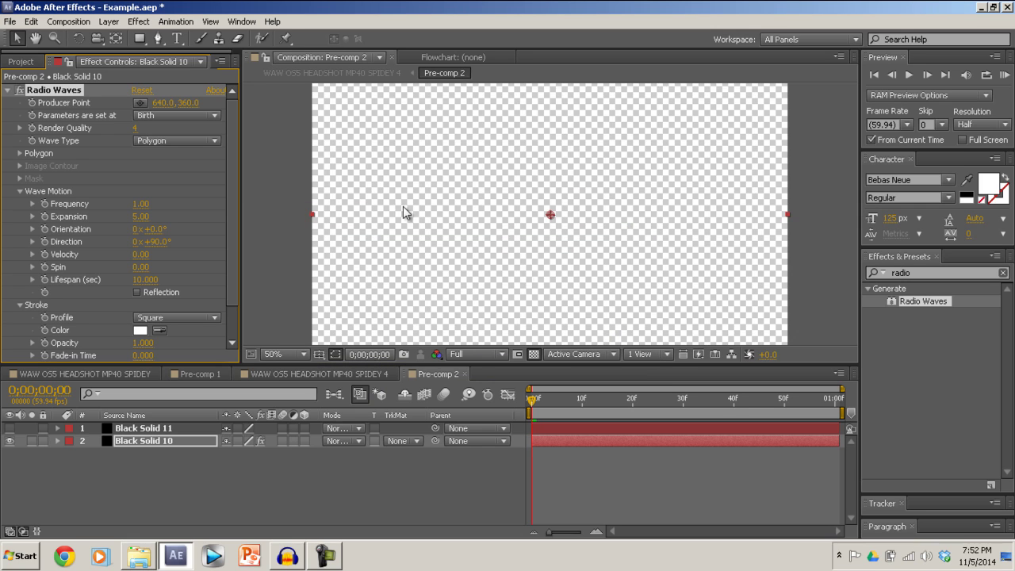
Set Radio Waves frequency to 5, expansion to 35, and lifespan to 0.8
click(147, 204)
text(5)
click(146, 216)
text(35)
click(212, 217)
click(153, 280)
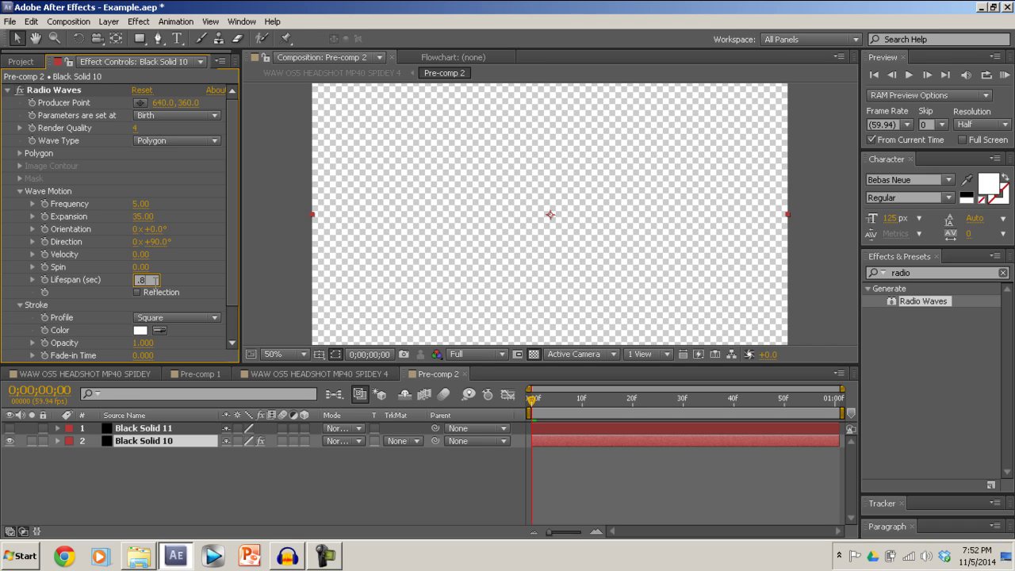
key(Return)
Set stroke start width 37.6 and end width 23.6, then scrub ahead to check the rings
scroll(237, 307, down, 1)
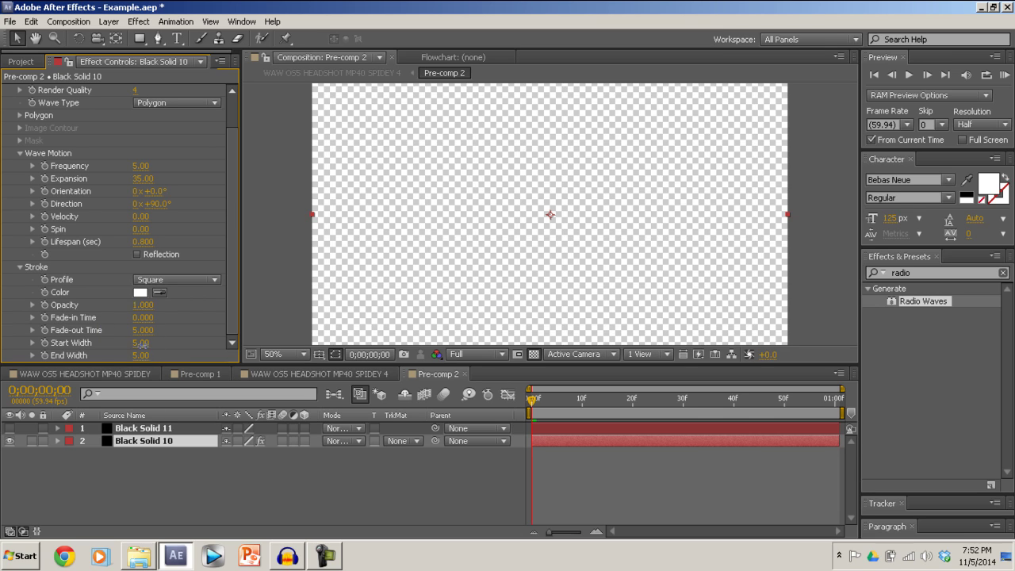
click(140, 343)
text(37.6)
key(Return)
click(140, 355)
key(Return)
drag(532, 408, 653, 407)
Show Black Solid 11, move it below Black Solid 10, and play back the ring animation
click(11, 429)
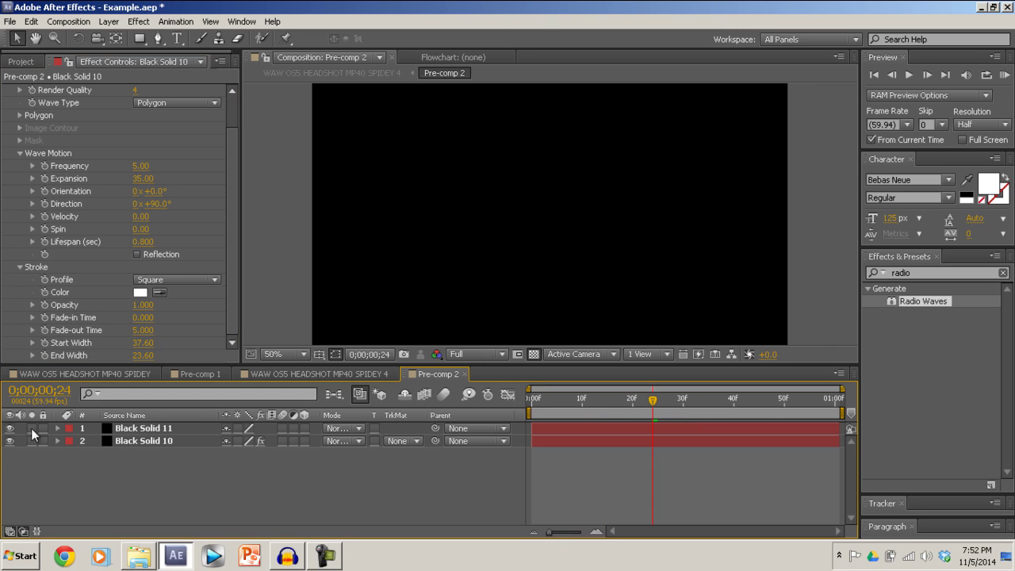
drag(149, 433, 147, 458)
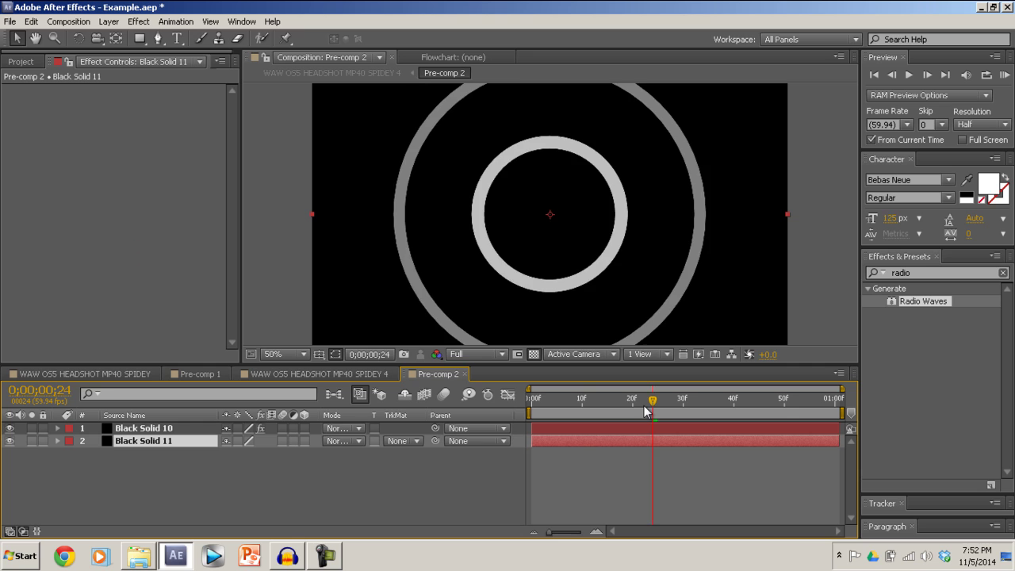
drag(649, 408, 537, 400)
key(space)
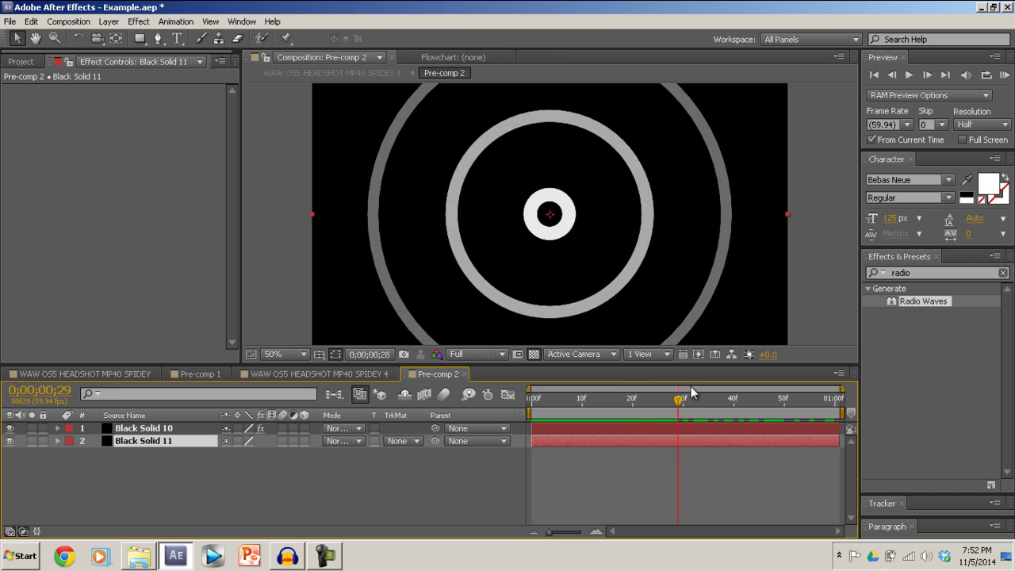
click(593, 401)
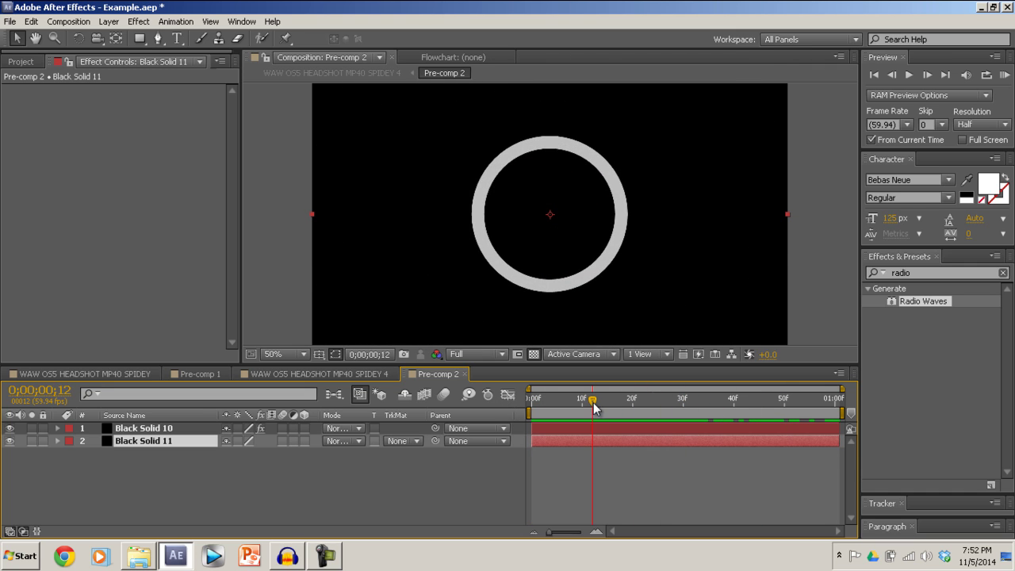
Hide the black background solid and return to the WAW OS5 HEADSHOT MP40 SPIDEY 4 comp
click(10, 429)
click(10, 428)
click(10, 441)
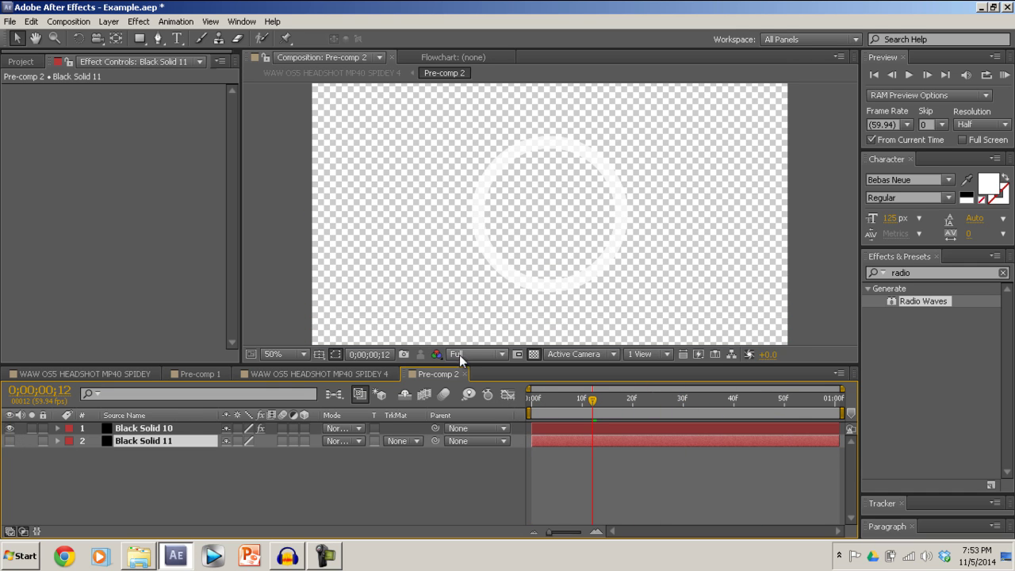
click(365, 375)
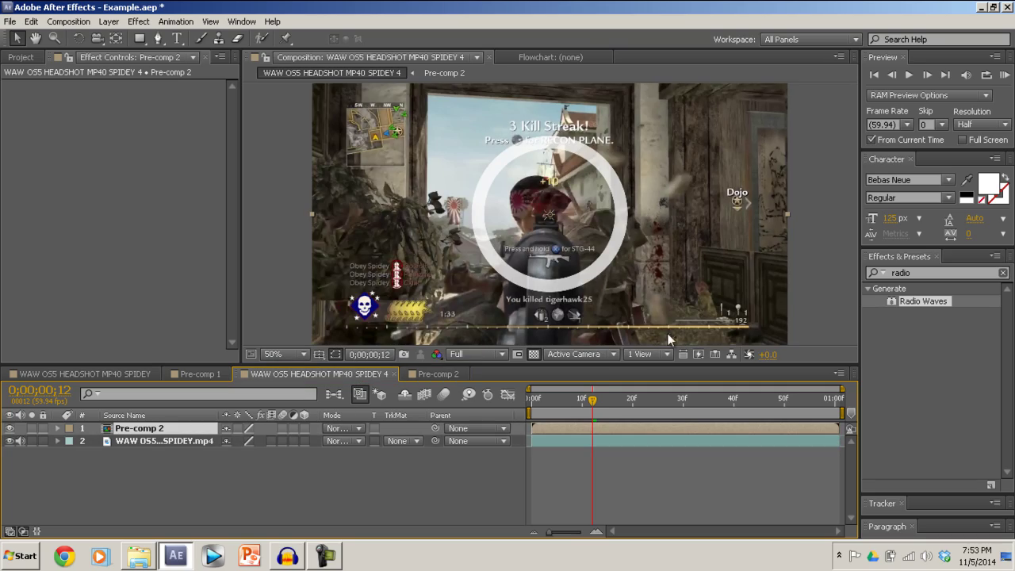
Scrub the rings over the footage, then add Adjustment Layer 5 with Ctrl+Alt+Y
drag(591, 409, 775, 398)
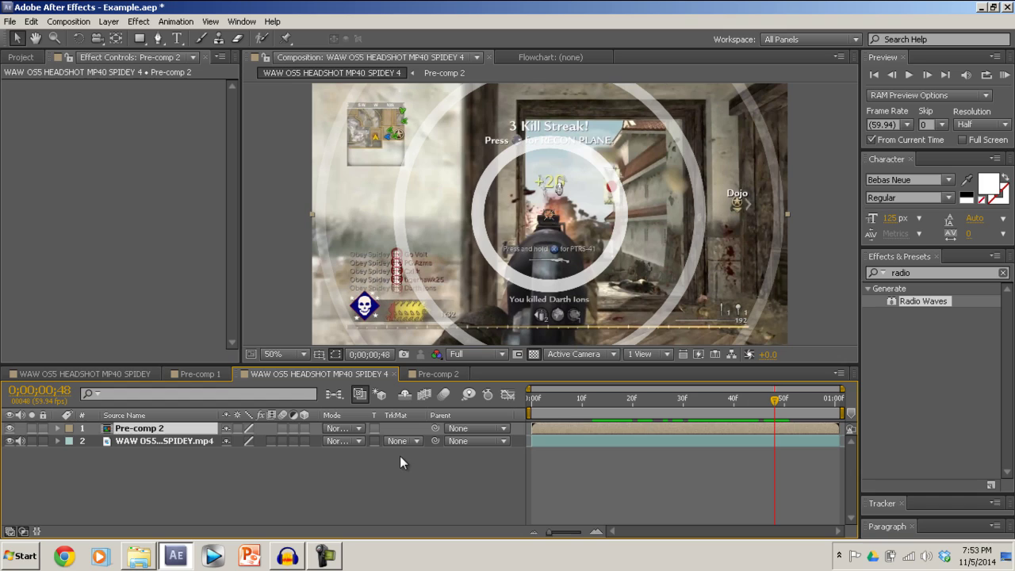
click(159, 466)
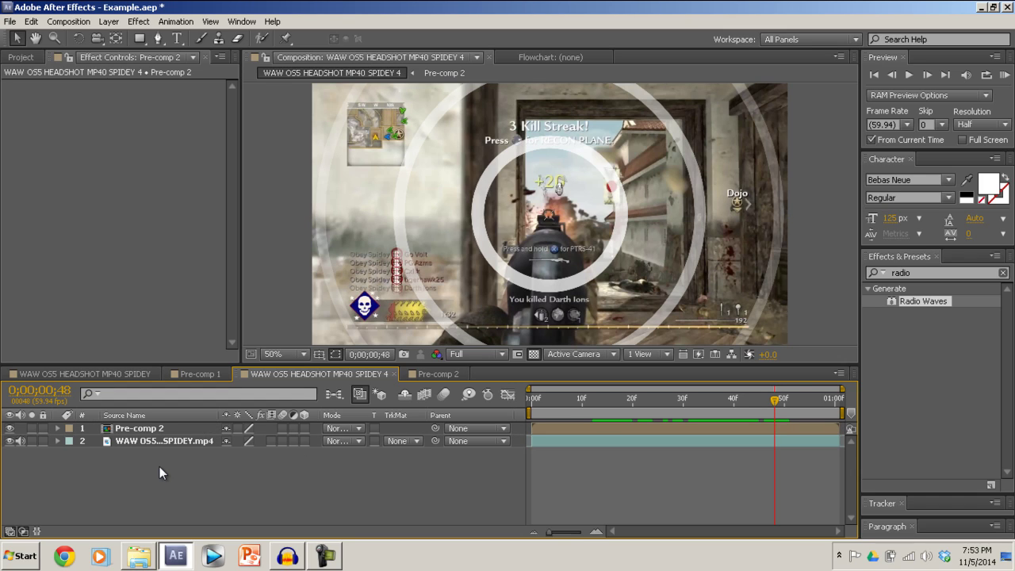
key(ctrl+alt+y)
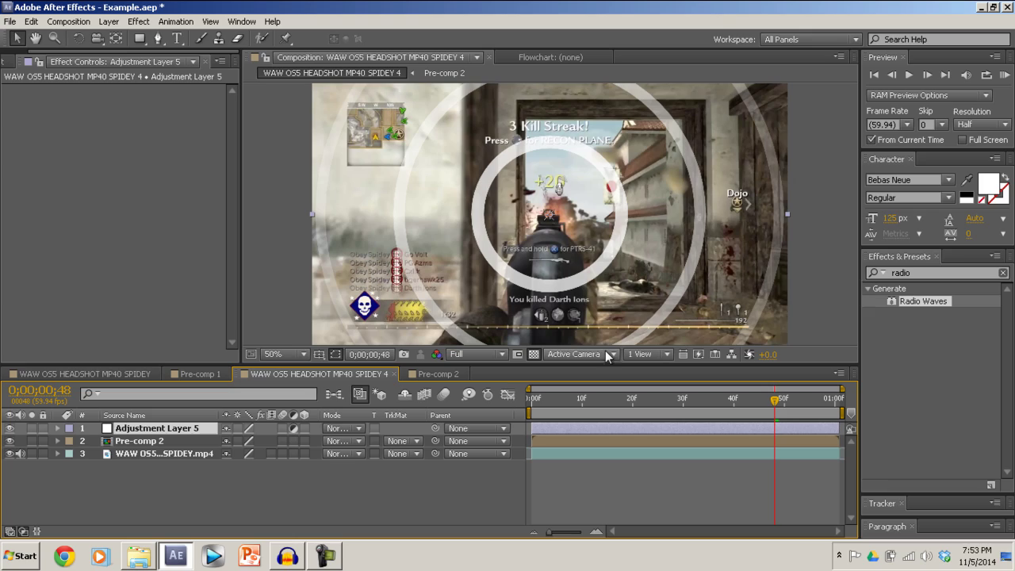
Search Effects & Presets for 'displace' and apply Displacement Map to Adjustment Layer 5
key(BackSpace)
key(BackSpace)
key(BackSpace)
key(BackSpace)
key(BackSpace)
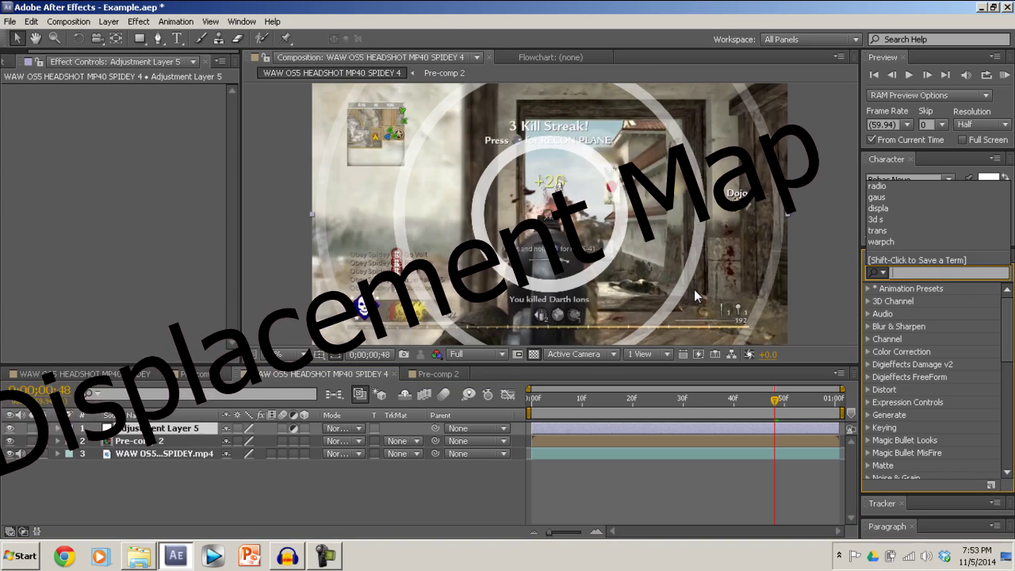
text(dicpla)
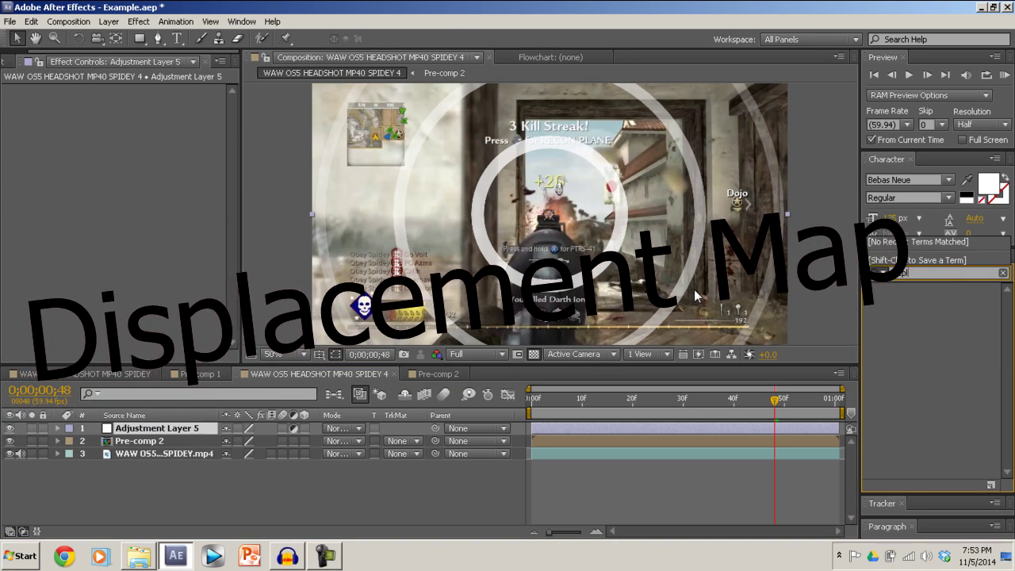
key(BackSpace)
key(BackSpace)
key(BackSpace)
key(BackSpace)
text(s)
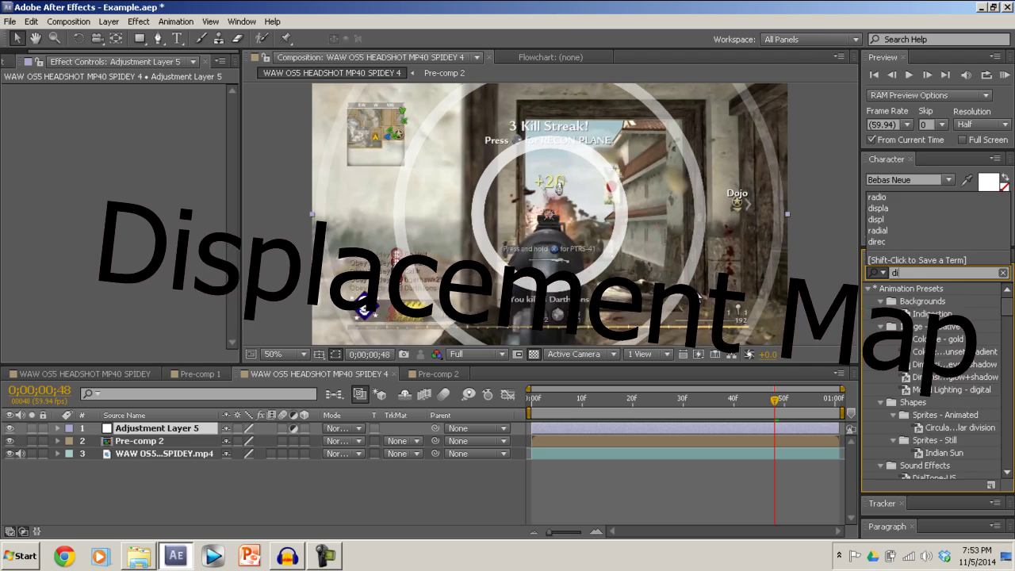
text(place)
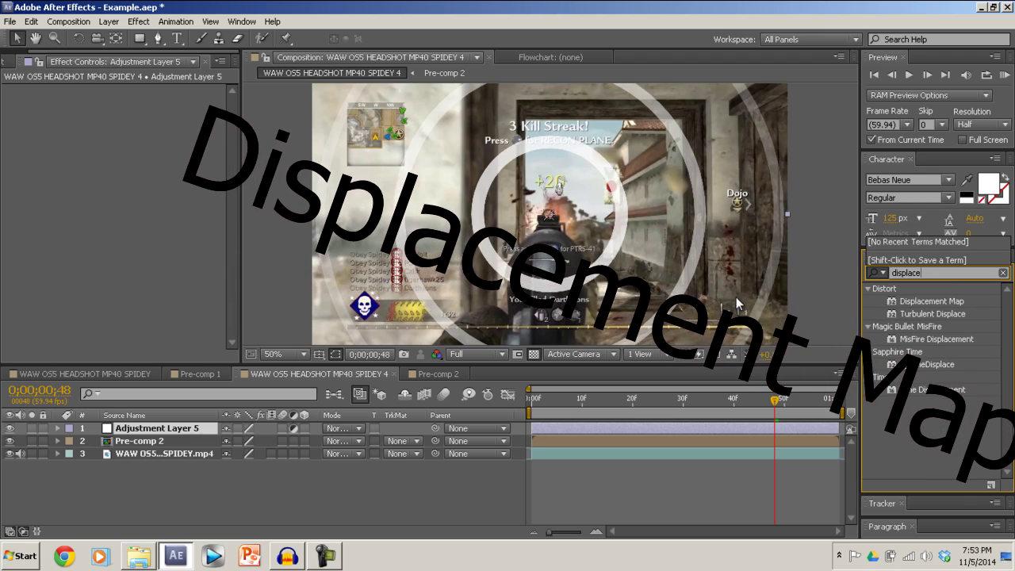
drag(920, 301, 182, 431)
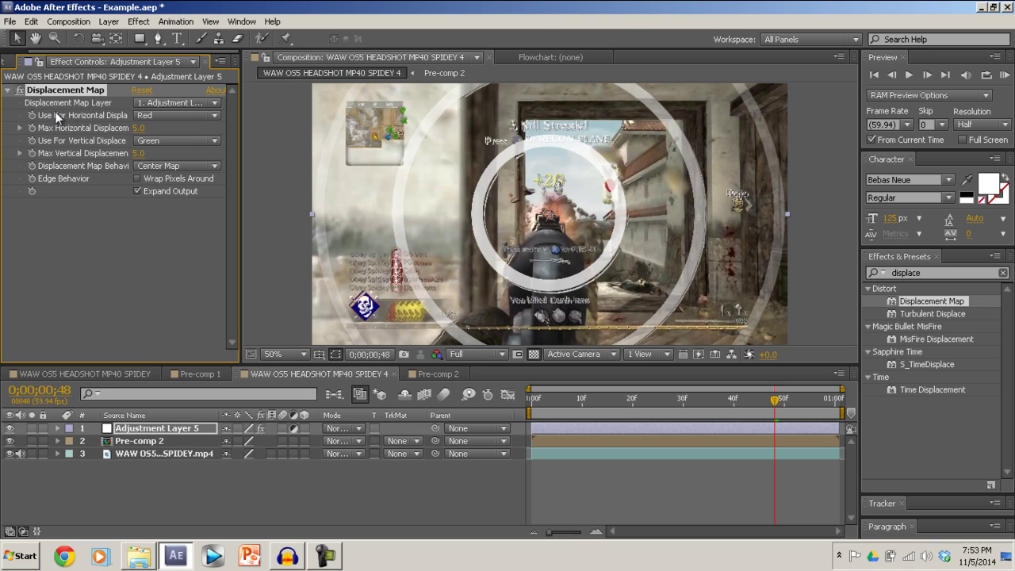
Map displacement from Pre-comp 2 with max horizontal and vertical displacement 10 and Wrap Pixels Around on
click(150, 101)
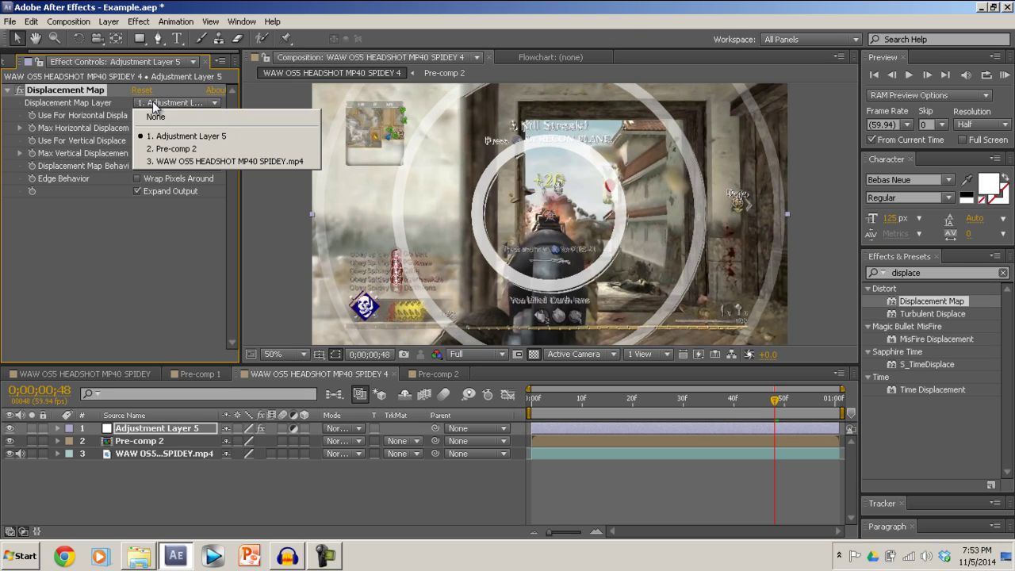
click(184, 147)
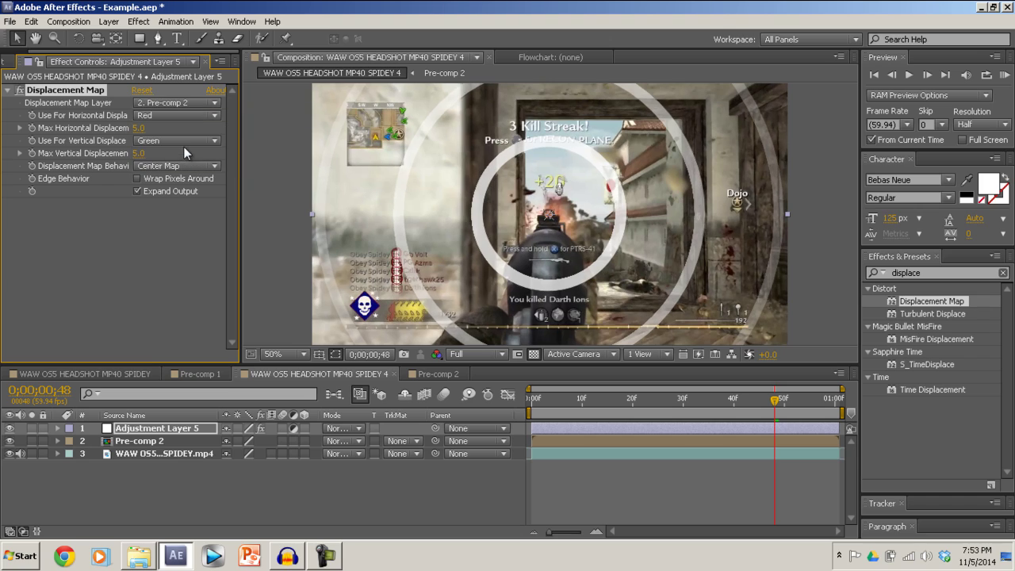
click(139, 128)
text(10)
key(Tab)
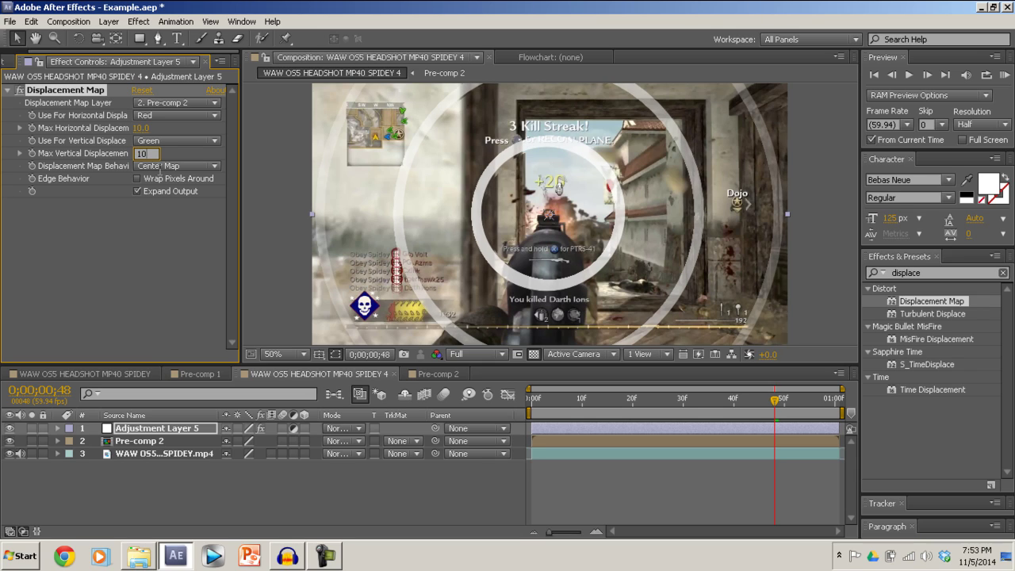
text(10)
key(Return)
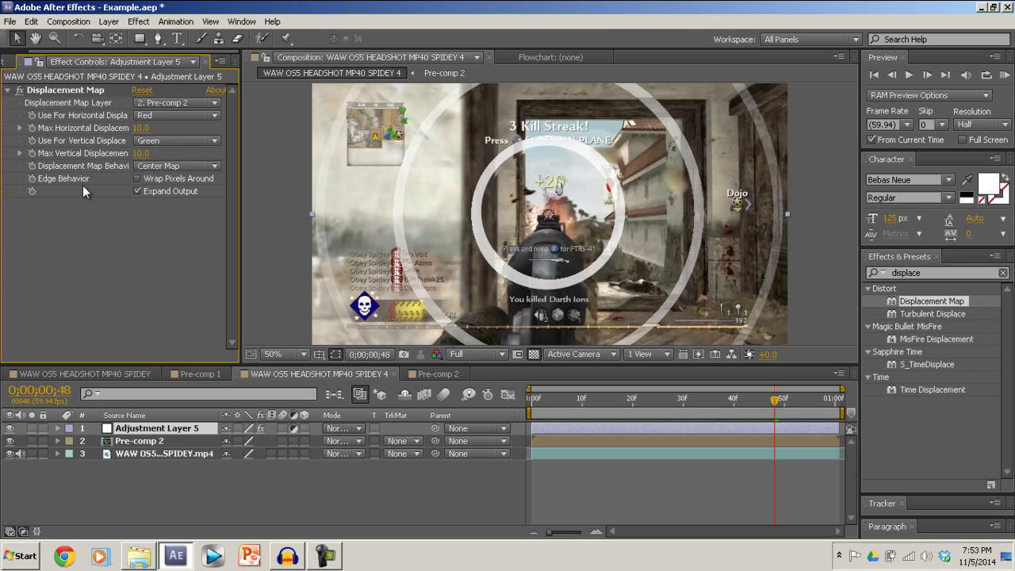
click(138, 179)
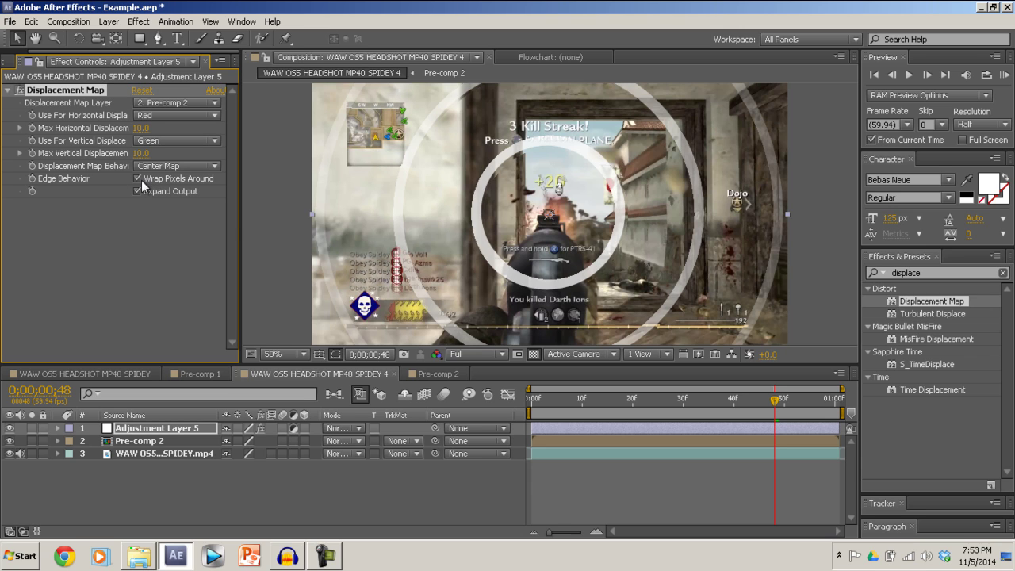
click(562, 399)
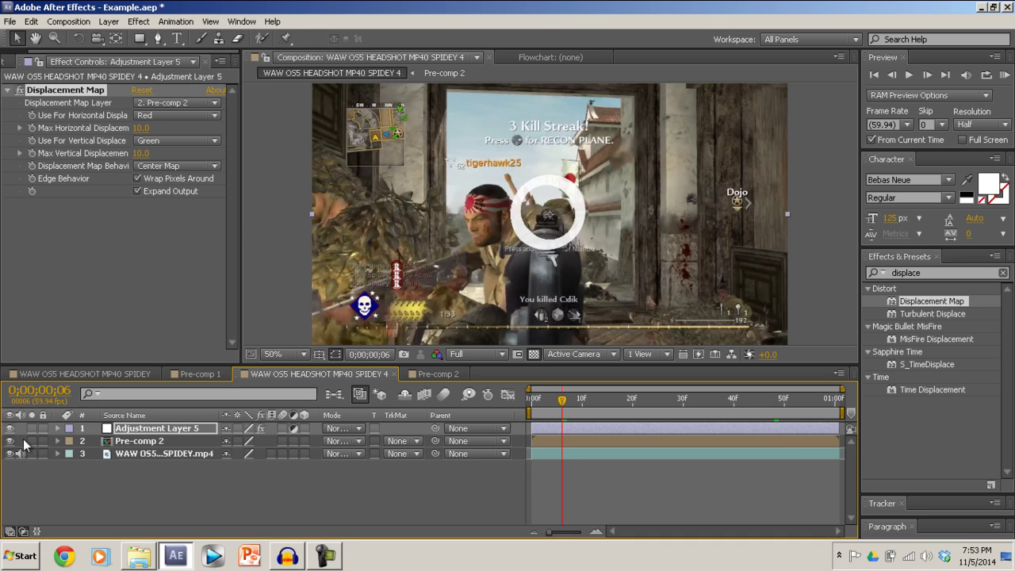
key(space)
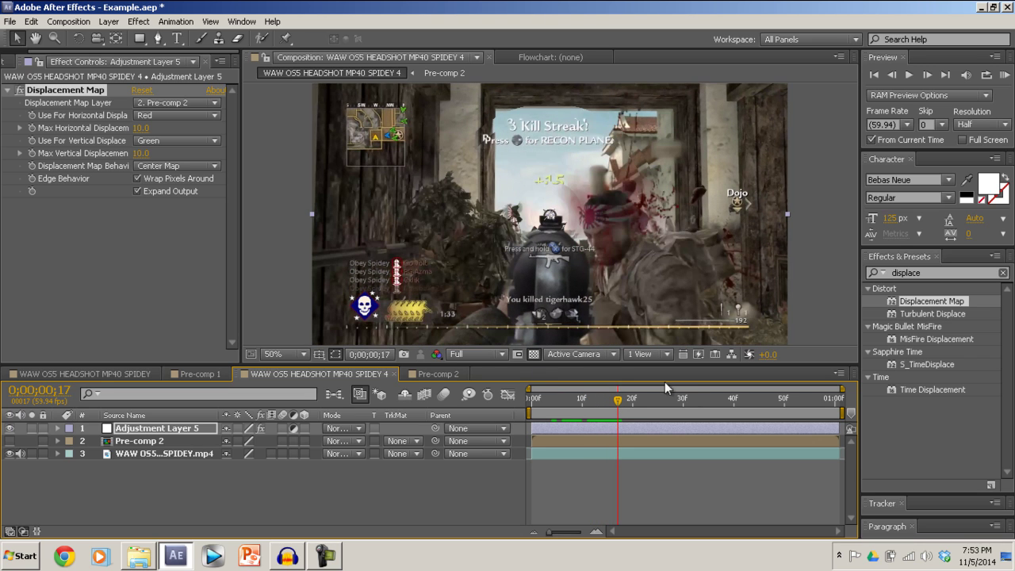
drag(618, 399, 664, 400)
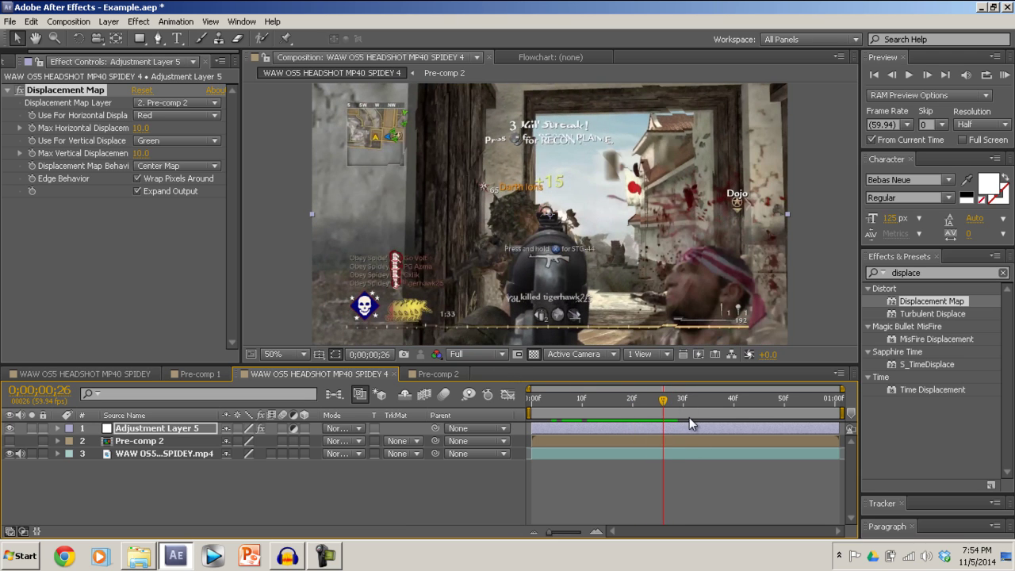
drag(665, 403, 689, 399)
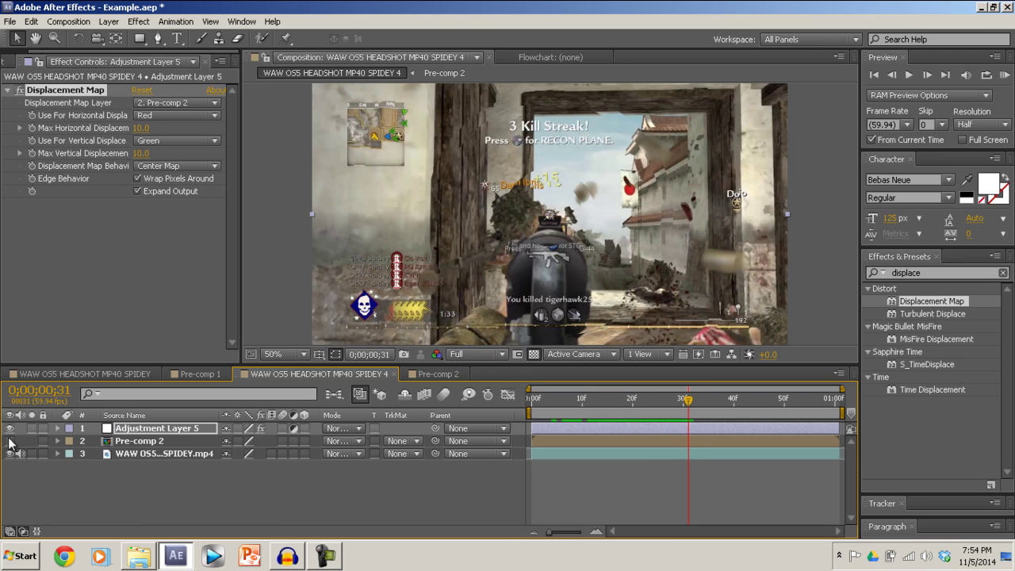
click(9, 441)
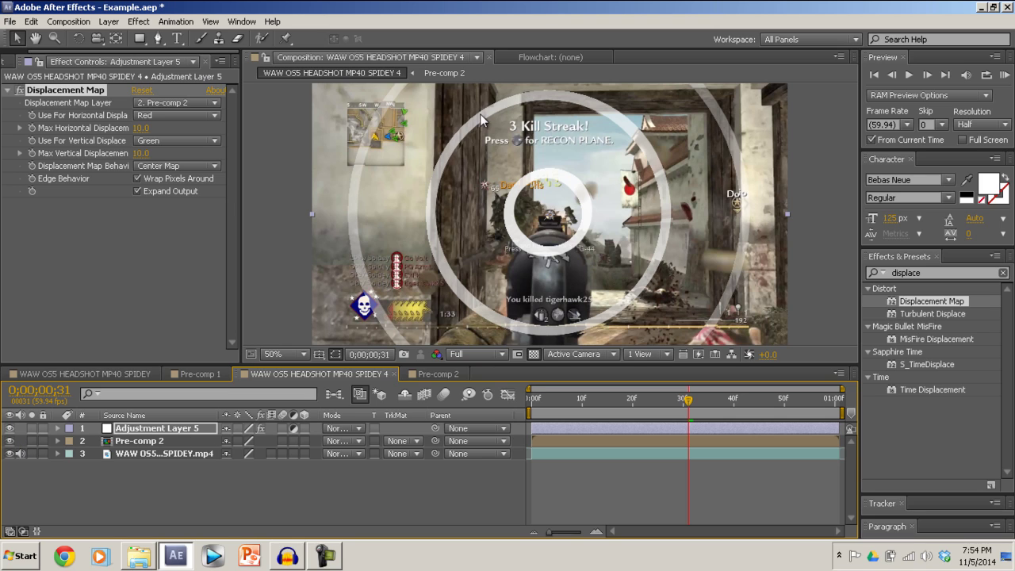
In Pre-comp 2, apply Gaussian Blur to Black Solid 10
click(439, 374)
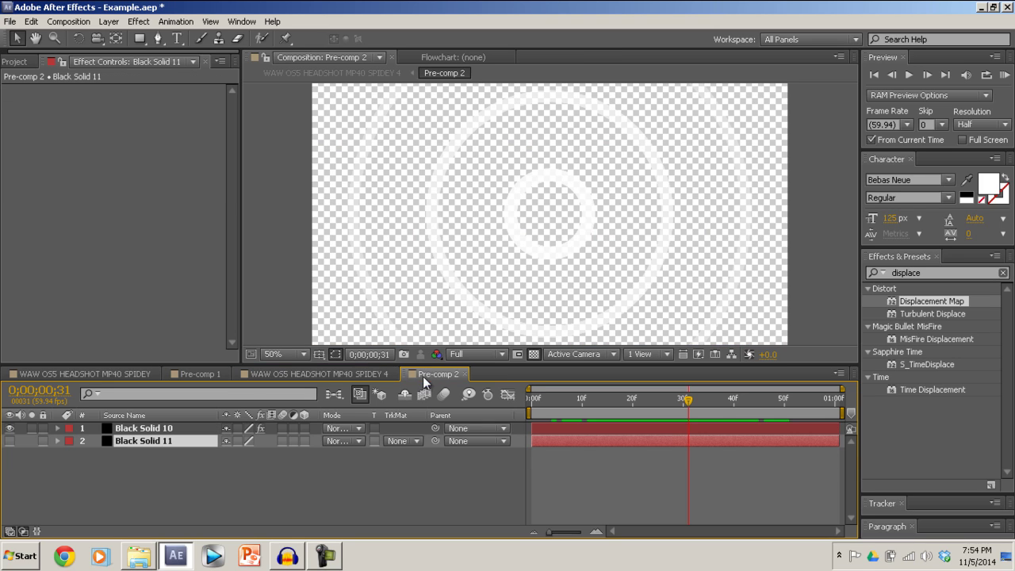
click(150, 429)
click(7, 90)
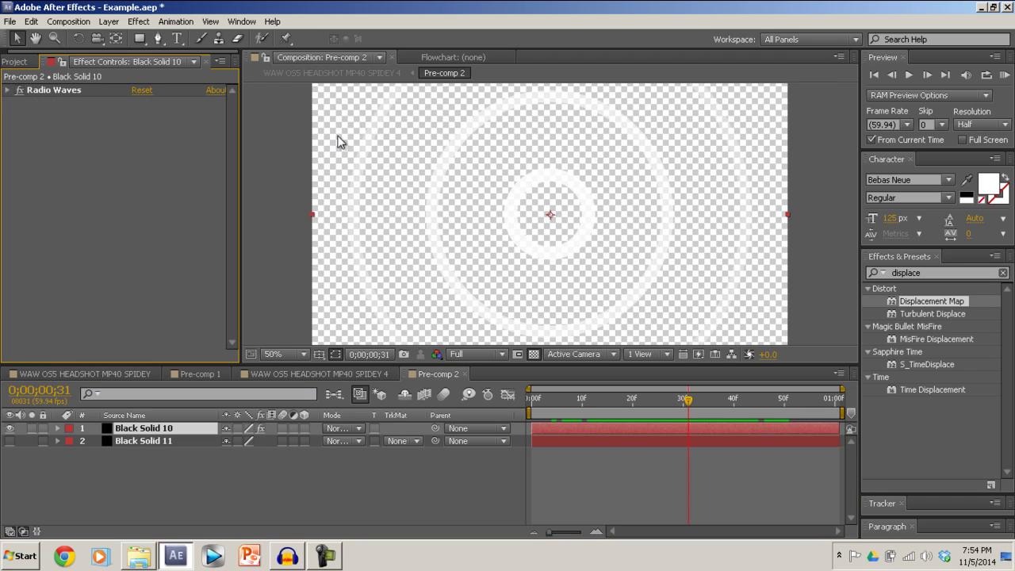
click(1003, 273)
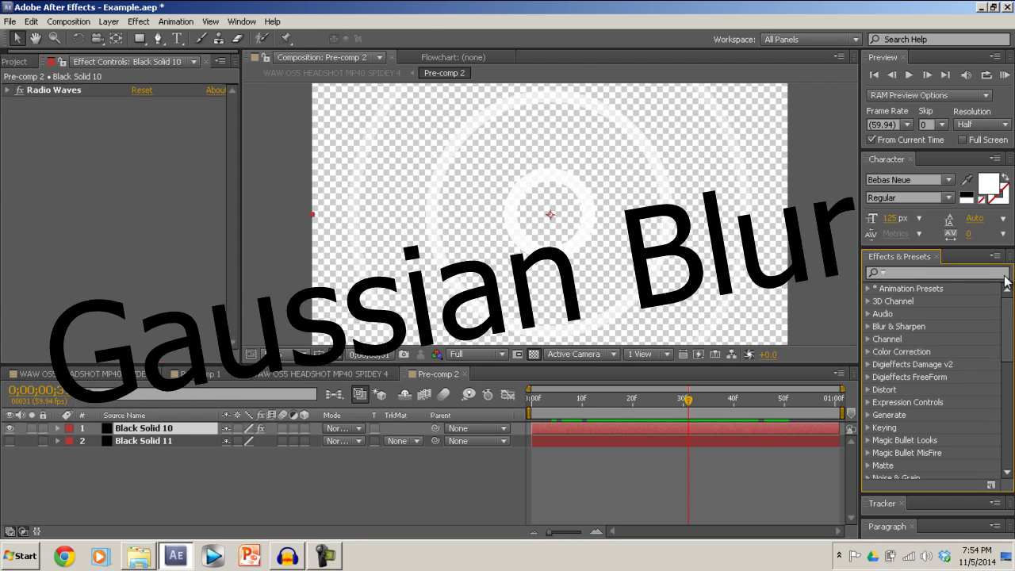
click(963, 272)
text(gau)
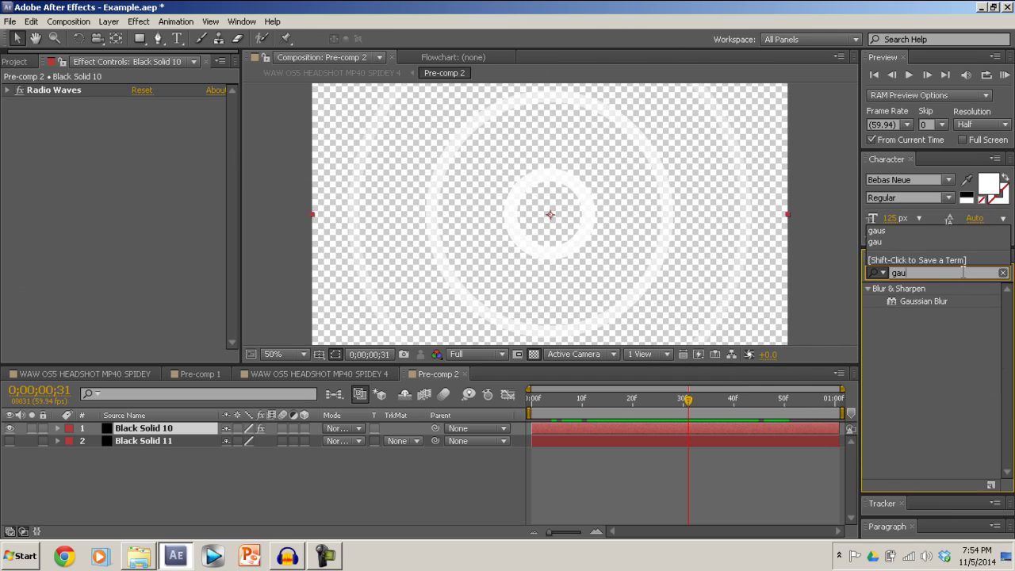
click(941, 301)
drag(462, 399, 134, 435)
Set Gaussian Blur blurriness to 15, then scrub it up to about 25.4
click(145, 113)
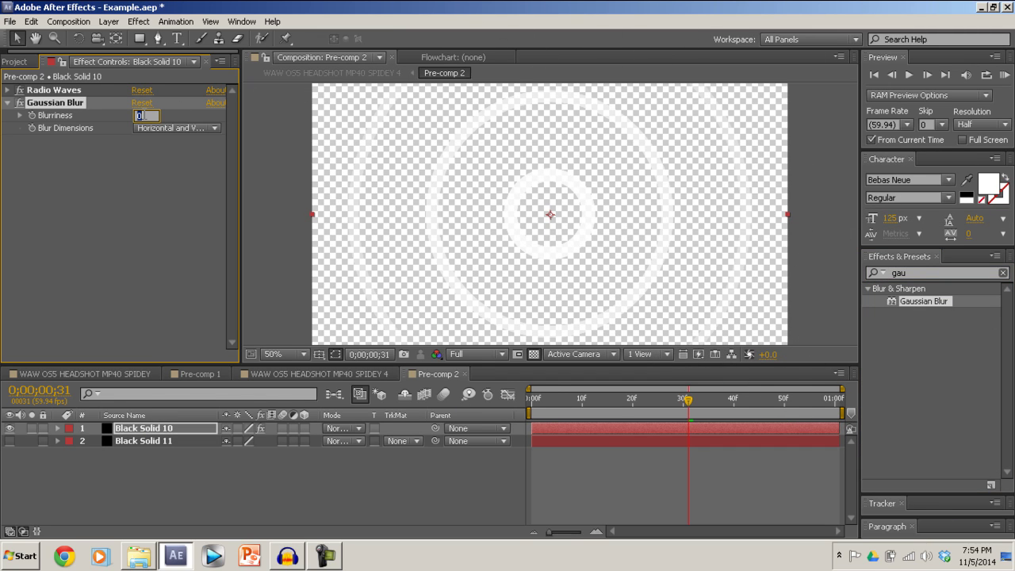
text(15)
key(Return)
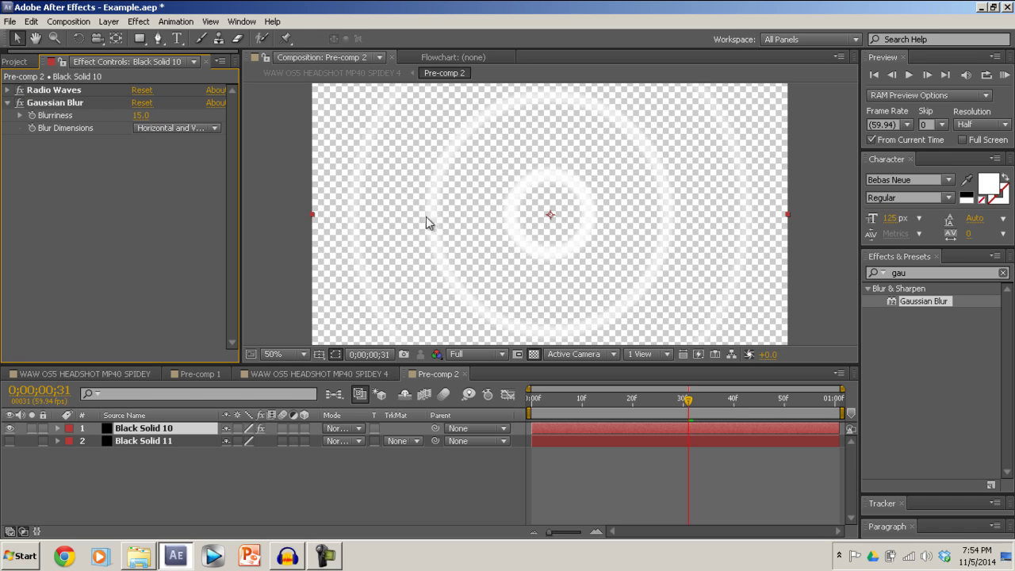
drag(141, 115, 157, 115)
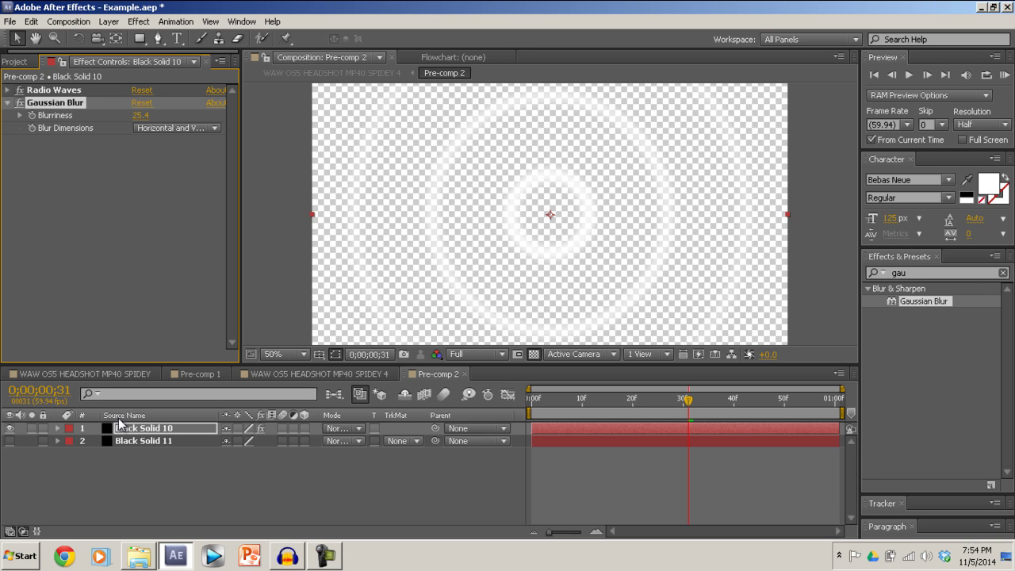
In SPIDEY 4, hide and re-show Pre-comp 2 to compare the ripple, then select it
click(318, 374)
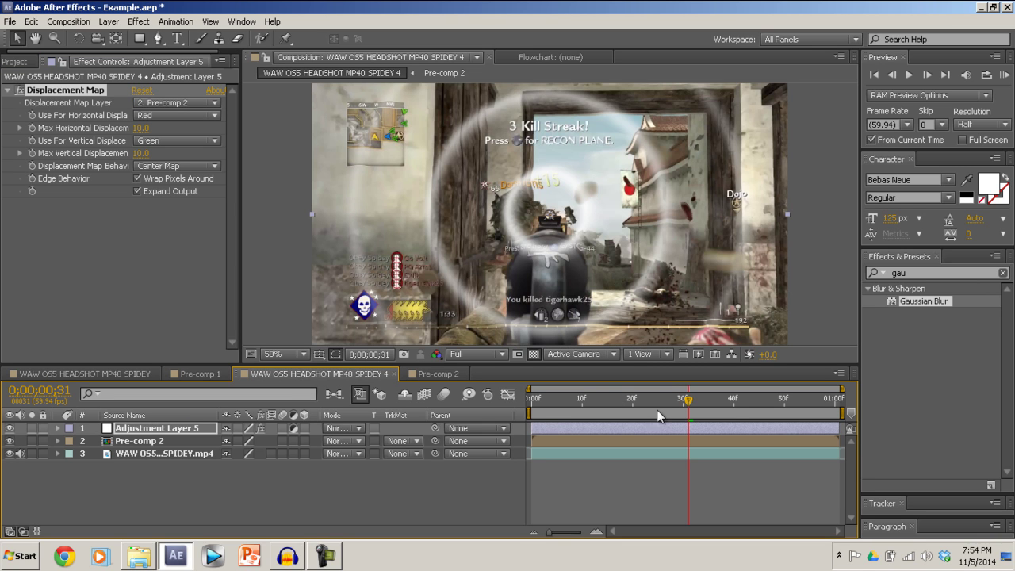
drag(657, 410, 719, 406)
click(10, 441)
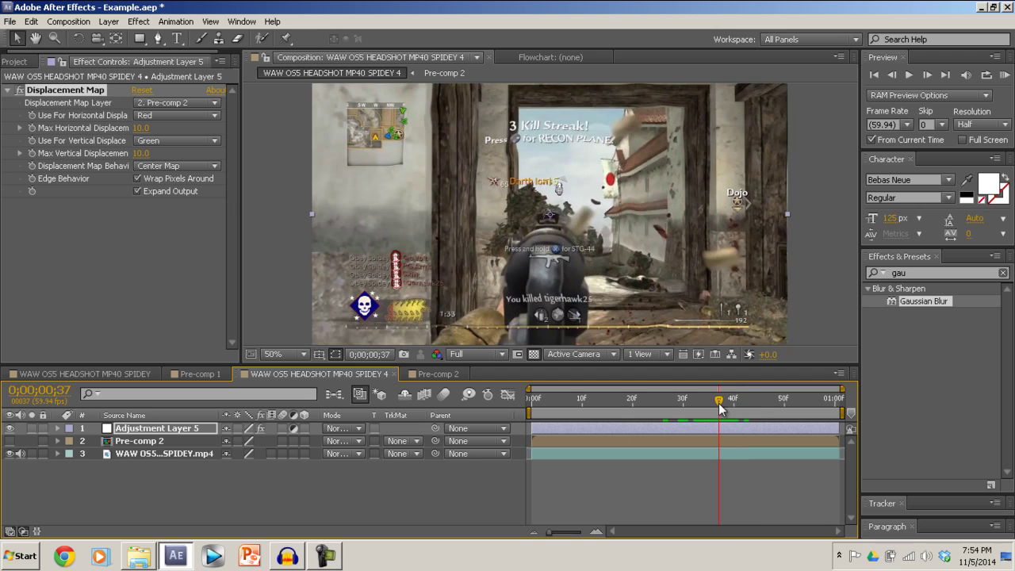
click(9, 441)
click(171, 442)
Set Pre-comp 2's Opacity to 0%, start keyframing it, then set it to 5%
key(t)
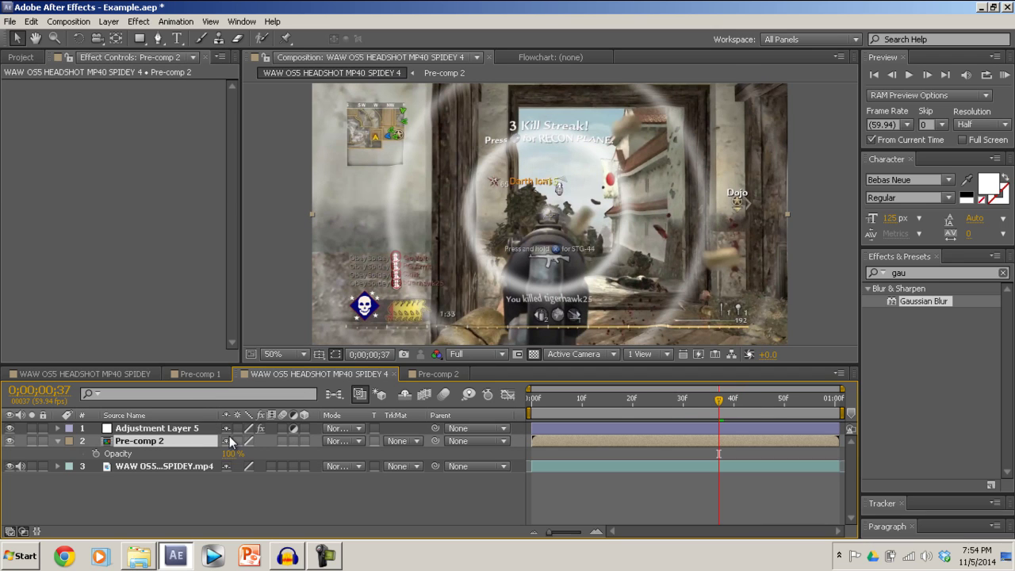
click(232, 453)
text(0)
key(Return)
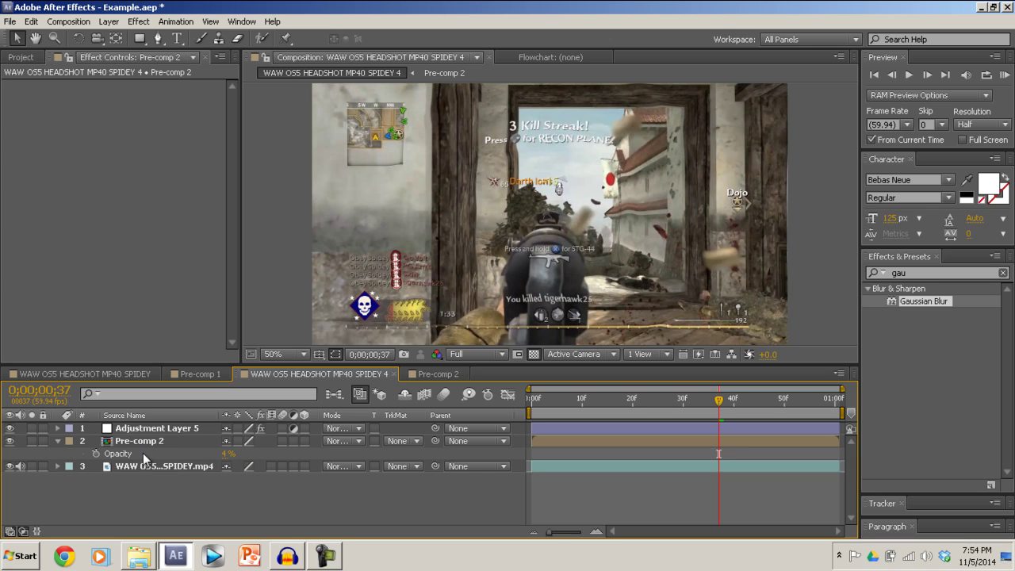
click(96, 453)
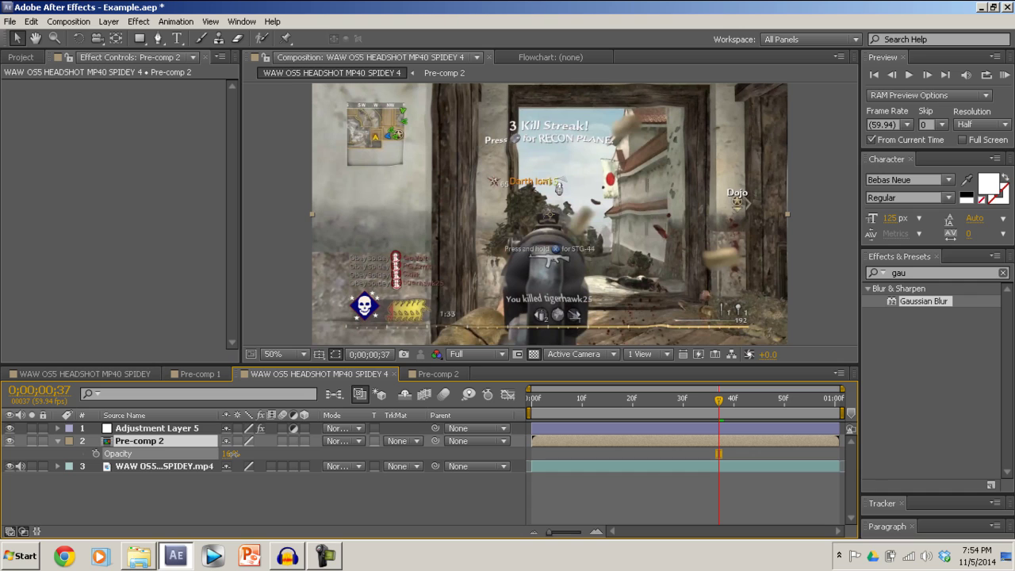
click(230, 454)
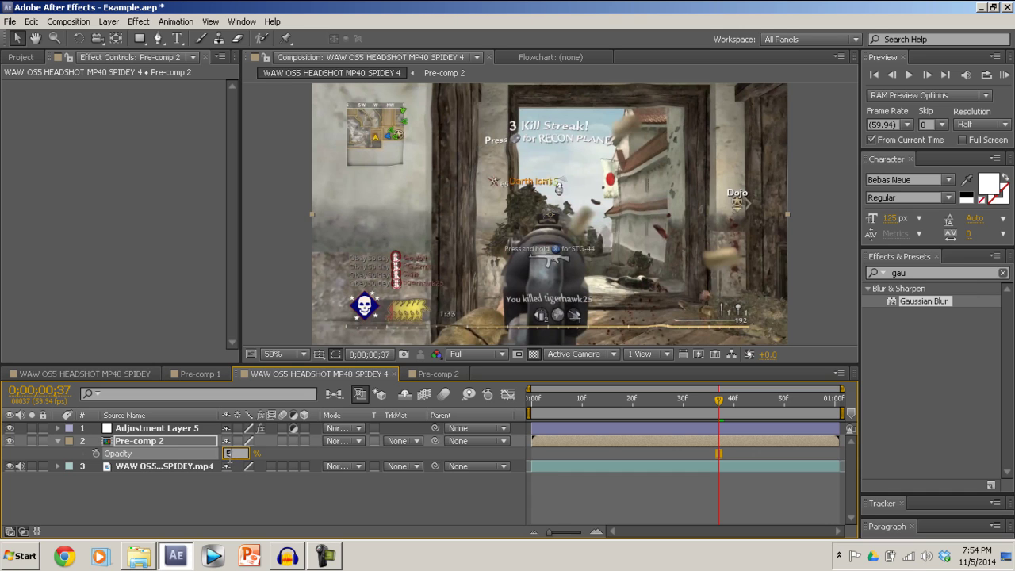
text(5)
click(223, 493)
At frame 43 keyframe Pre-comp 2's Opacity at 7%, then scrub around to preview
drag(721, 405, 749, 406)
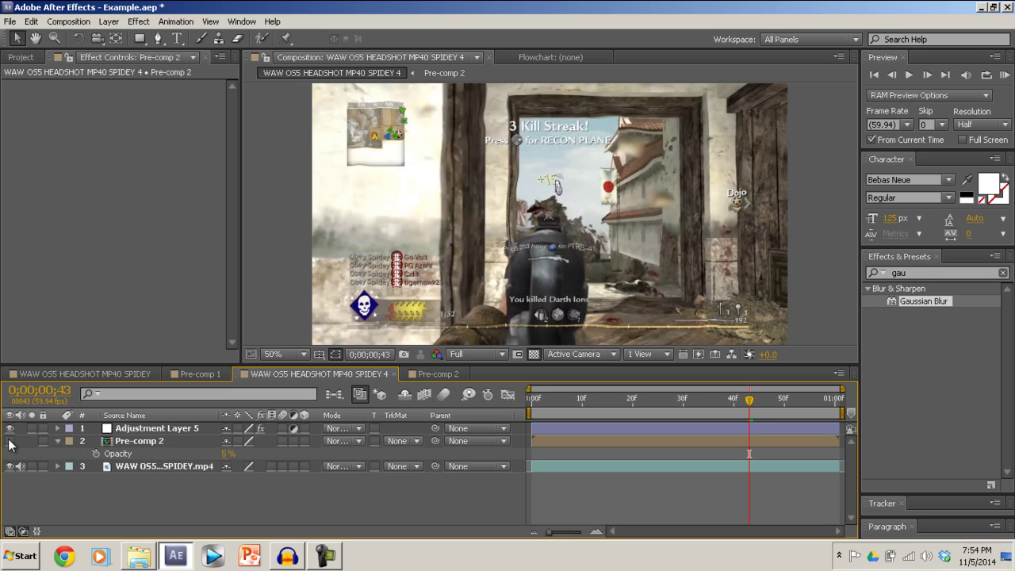
click(228, 454)
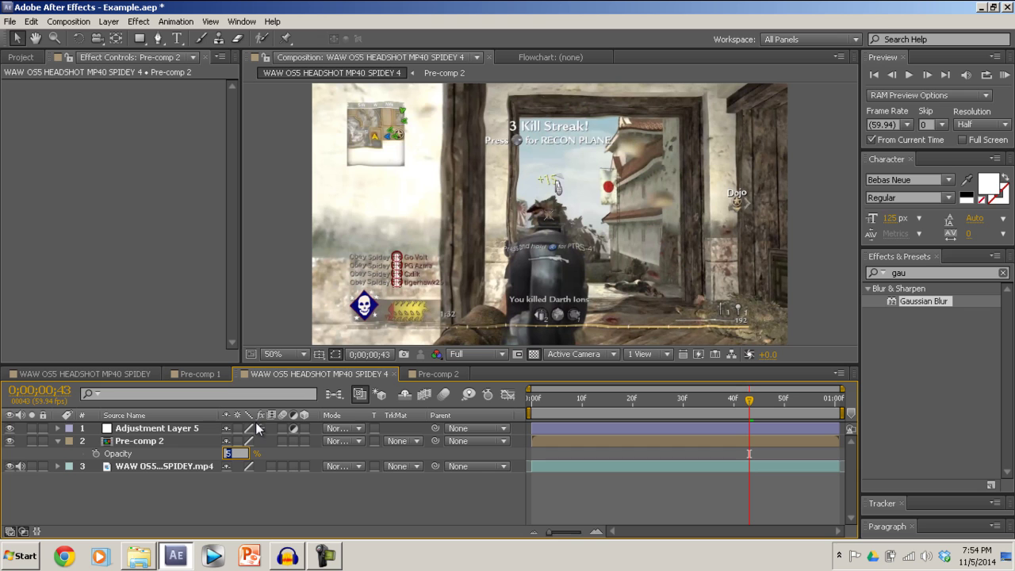
key(Return)
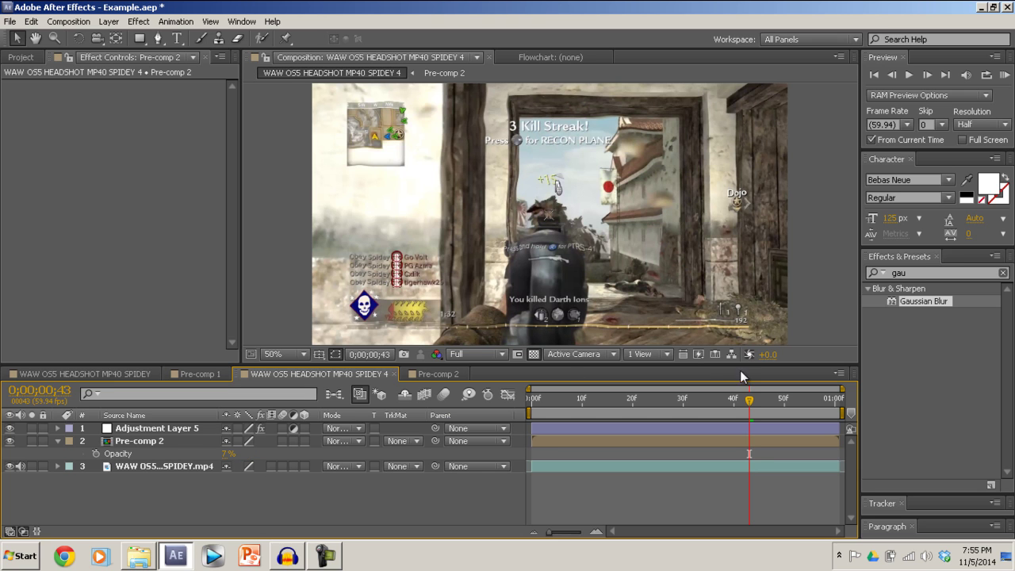
drag(749, 399, 729, 426)
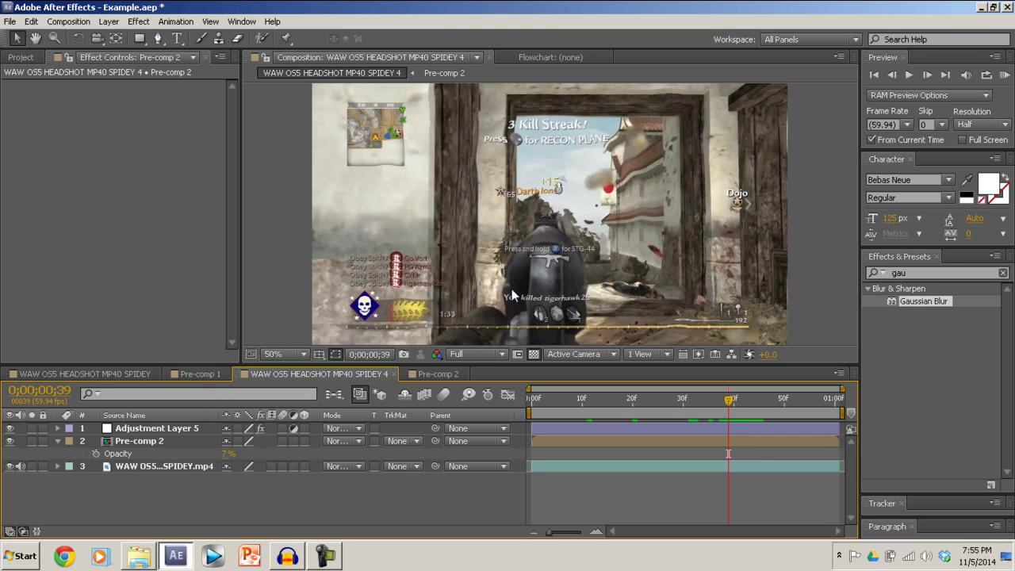
drag(731, 399, 759, 386)
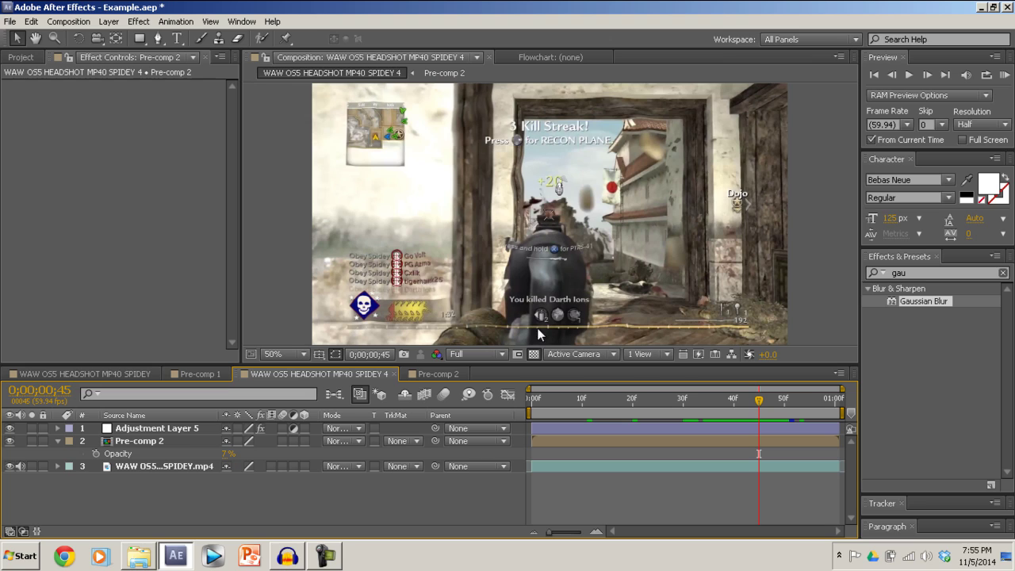
Duplicate the gameplay video layer with Edit > Duplicate and move the copy to the top
click(152, 469)
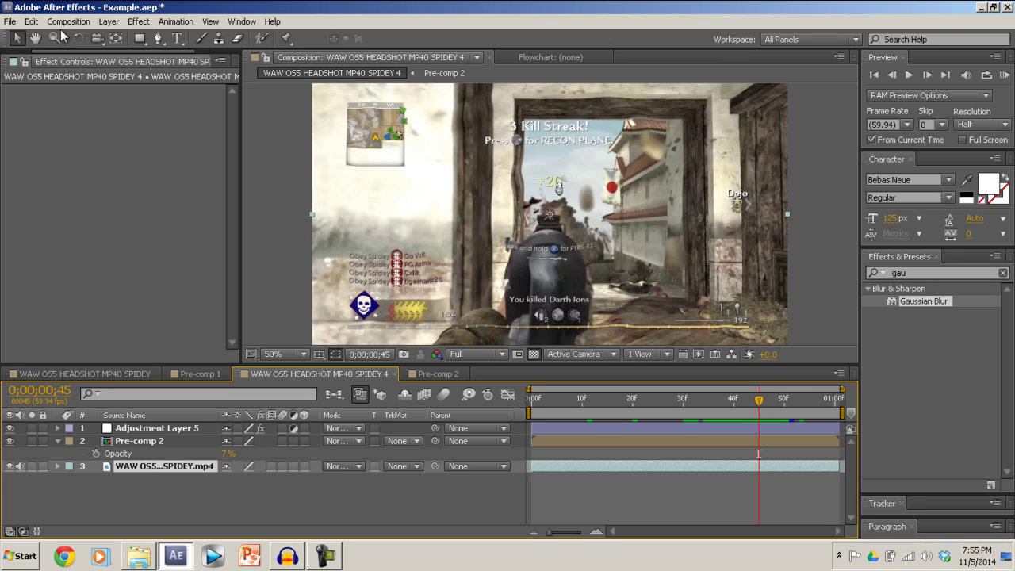
click(34, 22)
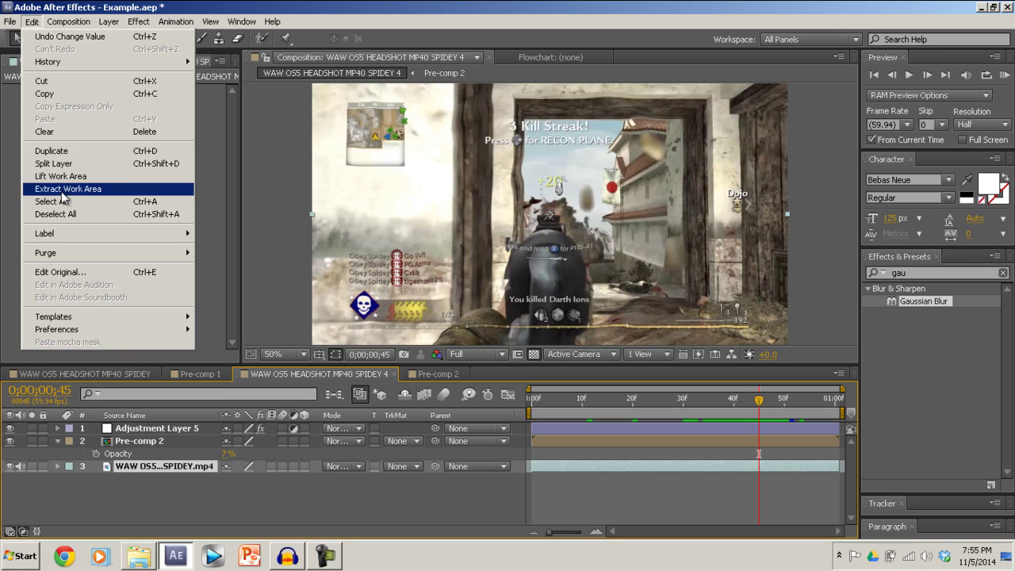
click(49, 152)
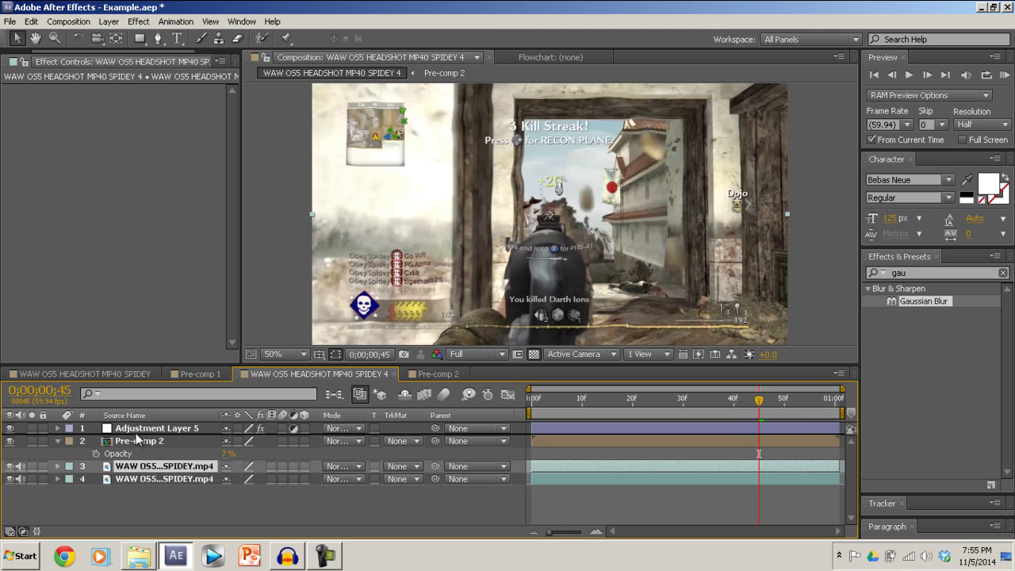
drag(136, 438, 136, 428)
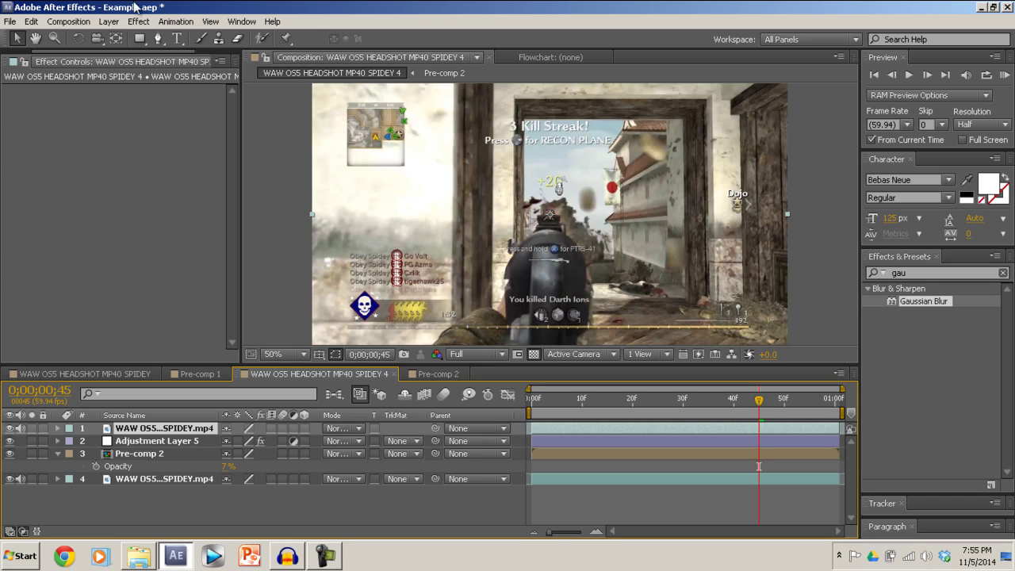
Draw a closed Pen-tool mask around the gun and hand on the top gameplay layer
click(164, 38)
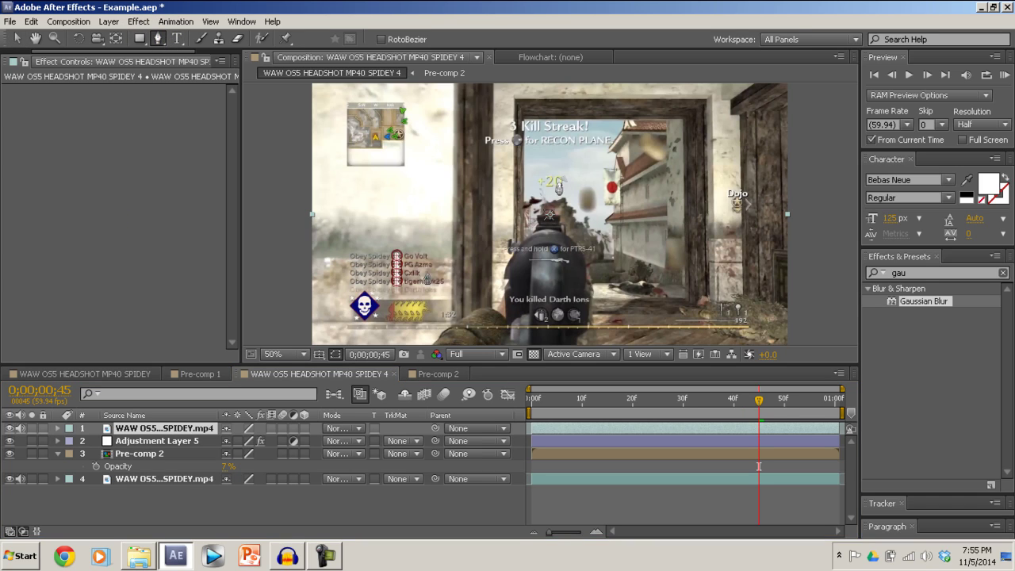
click(502, 343)
click(502, 280)
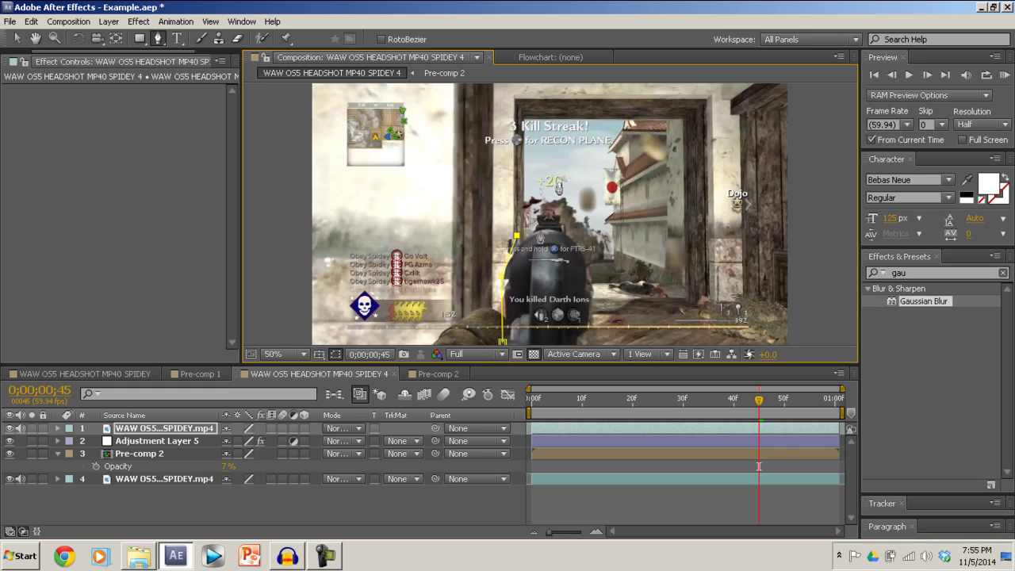
key(ctrl+z)
click(525, 233)
click(593, 271)
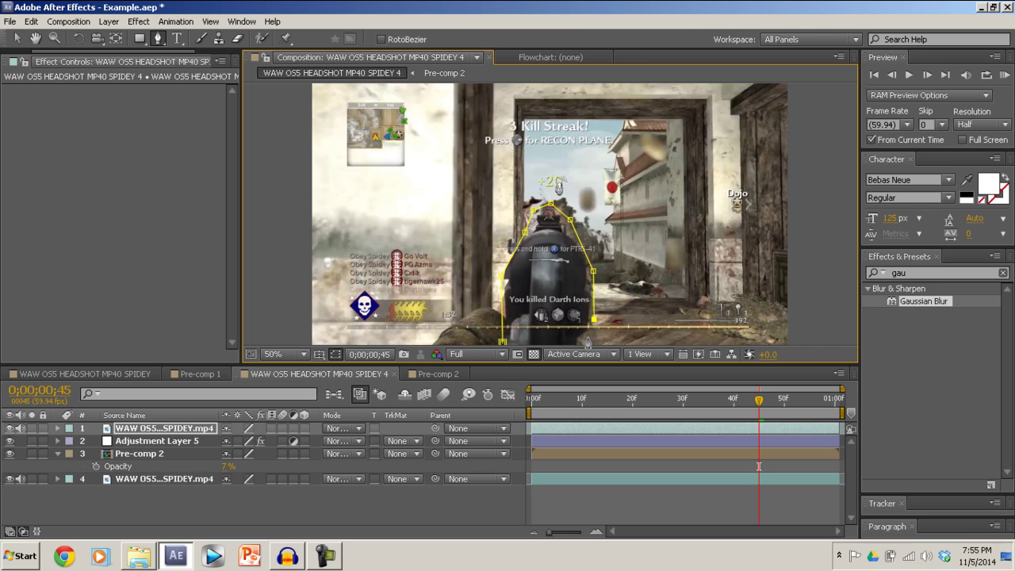
click(586, 341)
click(580, 354)
click(575, 369)
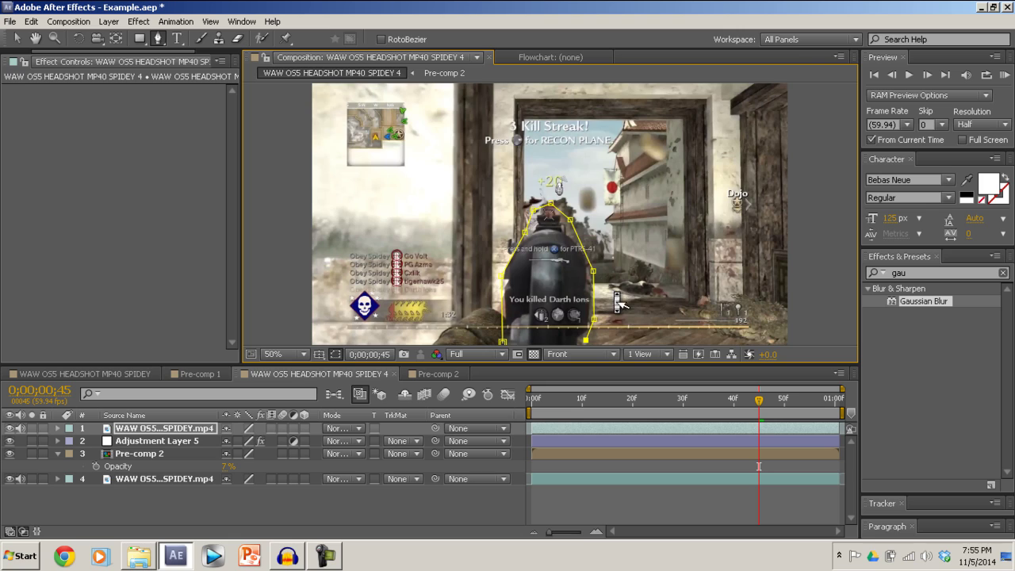
key(comma)
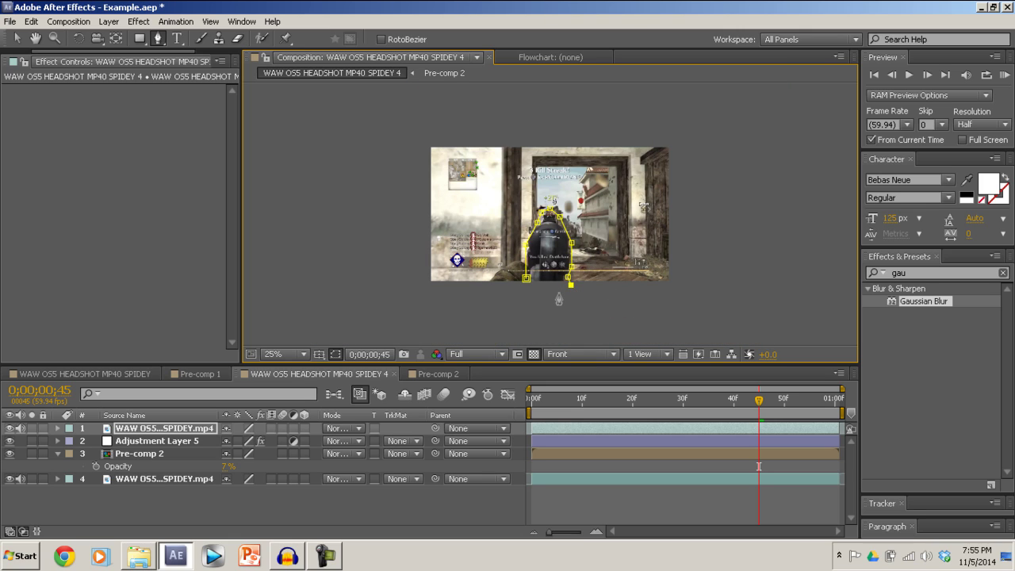
click(550, 301)
click(526, 278)
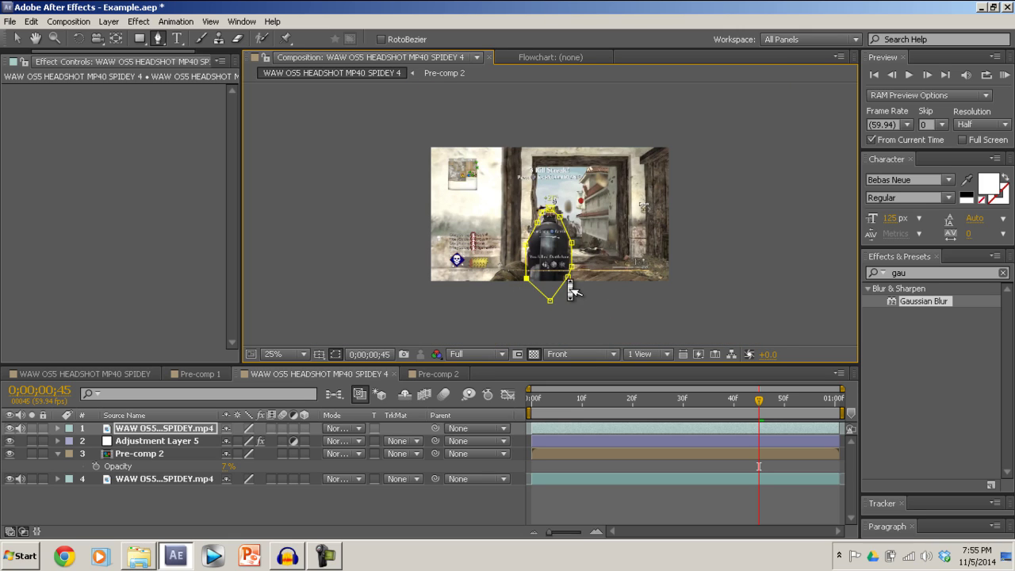
key(period)
With the Selection tool, try shifting the masked layer right, then undo the move
click(139, 428)
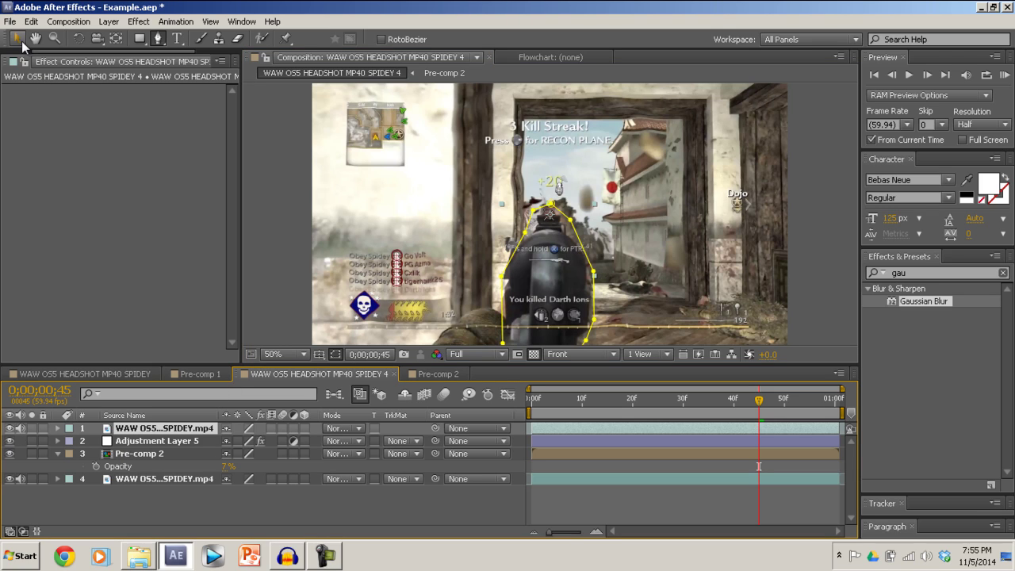
click(20, 39)
drag(576, 252, 763, 231)
key(ctrl+z)
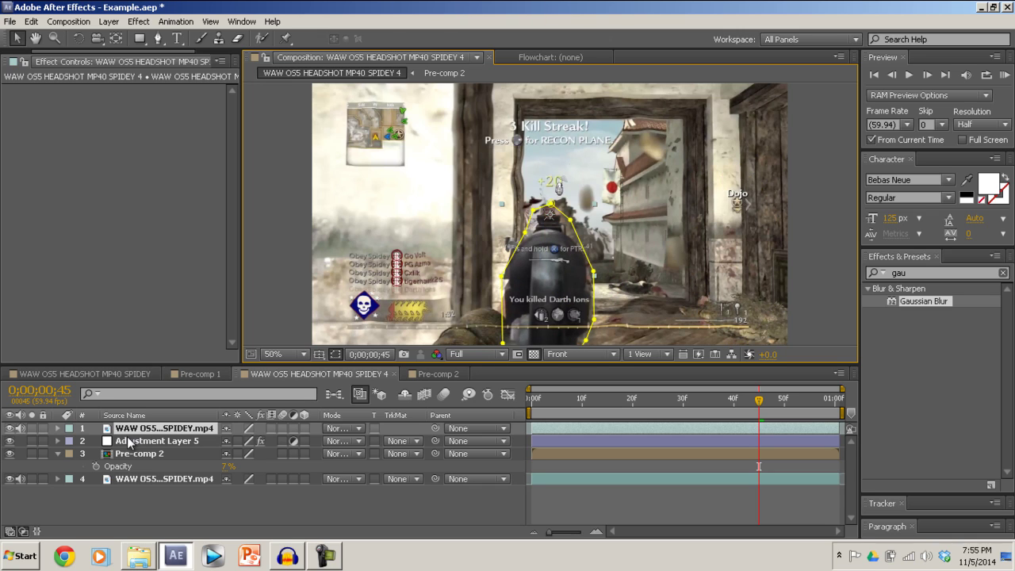
Feather Mask 1 on the top gameplay layer by 30 pixels and check another frame
click(143, 455)
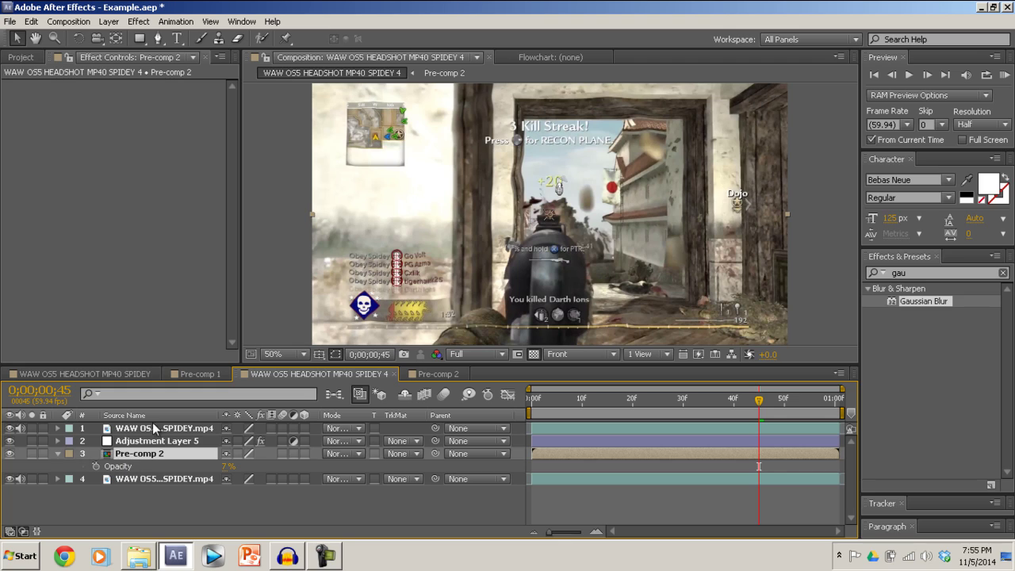
click(152, 429)
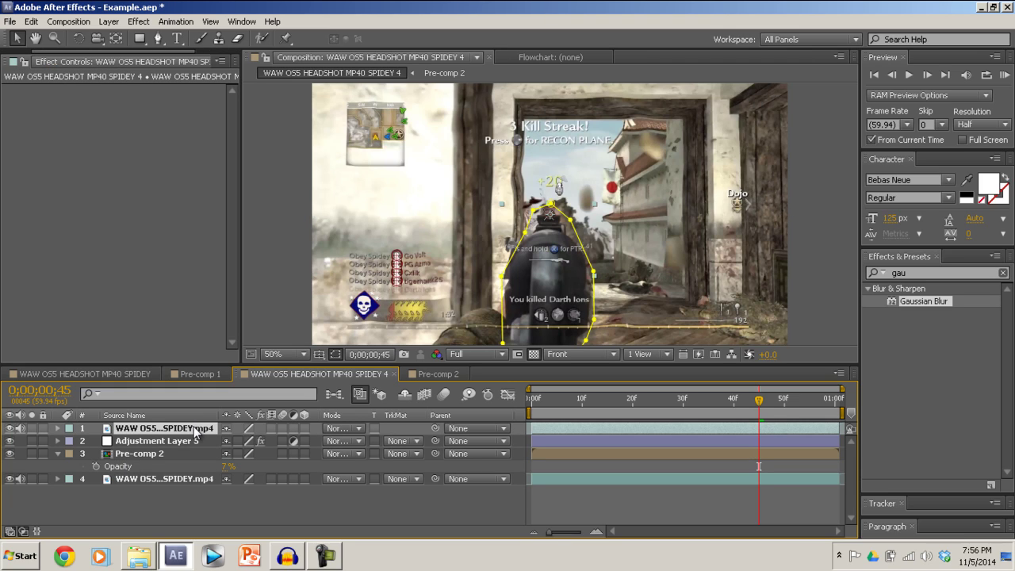
key(m)
key(f)
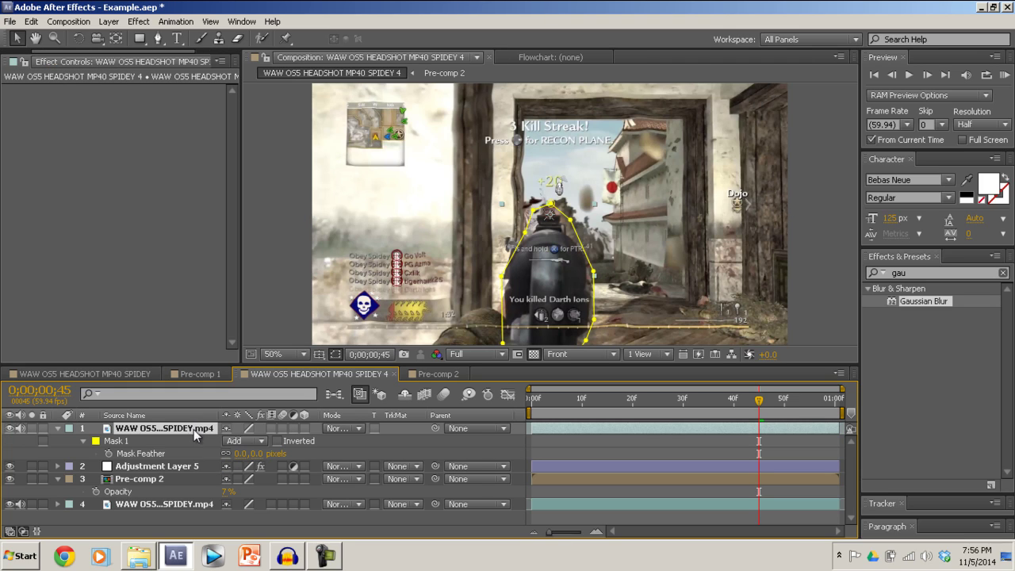
click(239, 454)
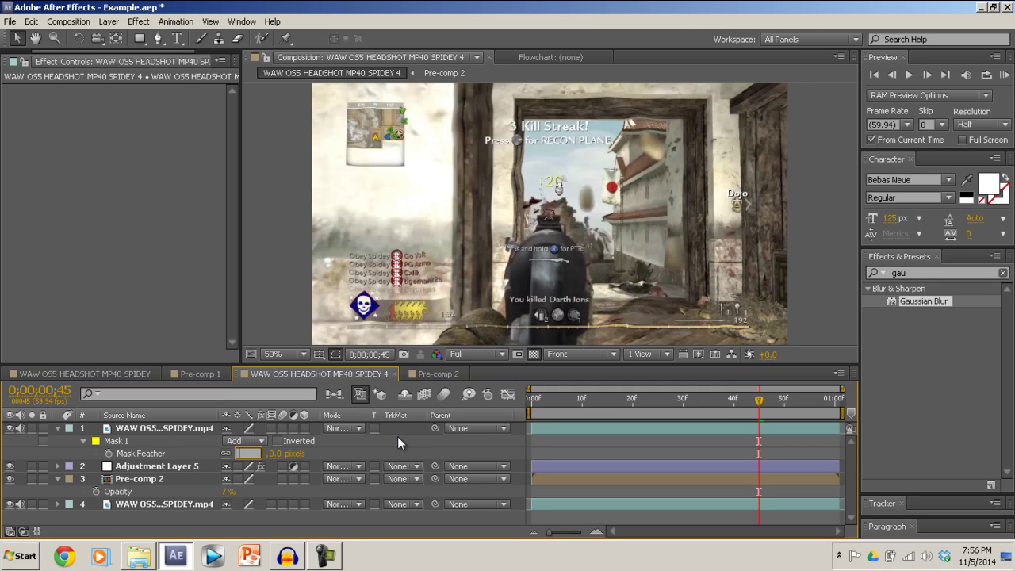
text(30)
key(Return)
drag(785, 393, 809, 400)
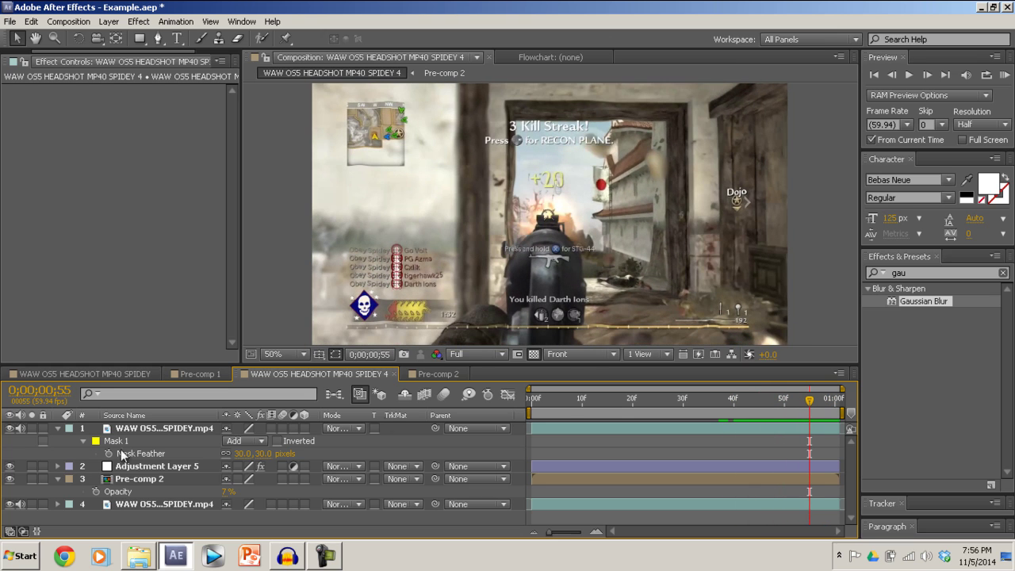
click(56, 429)
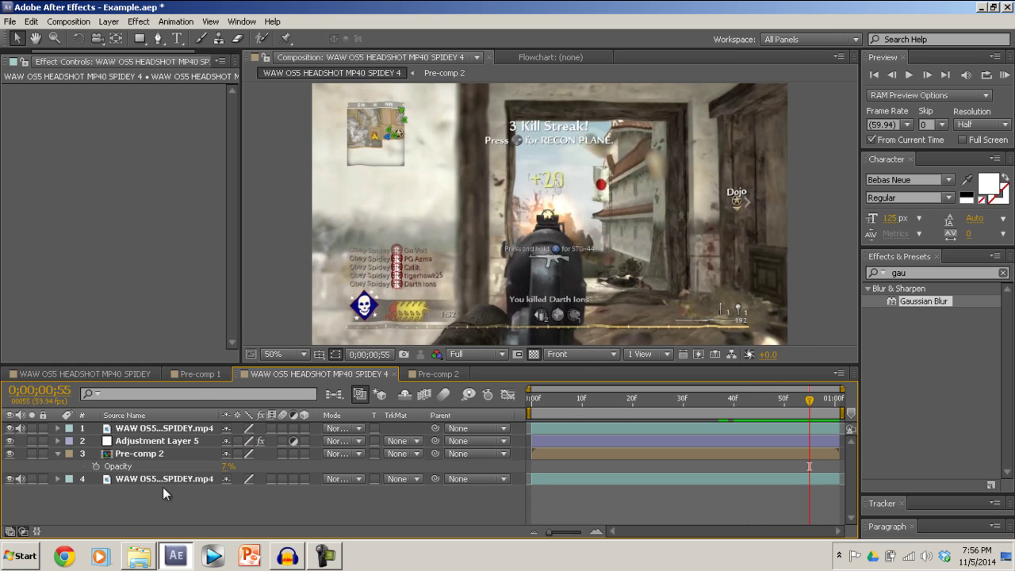
click(79, 376)
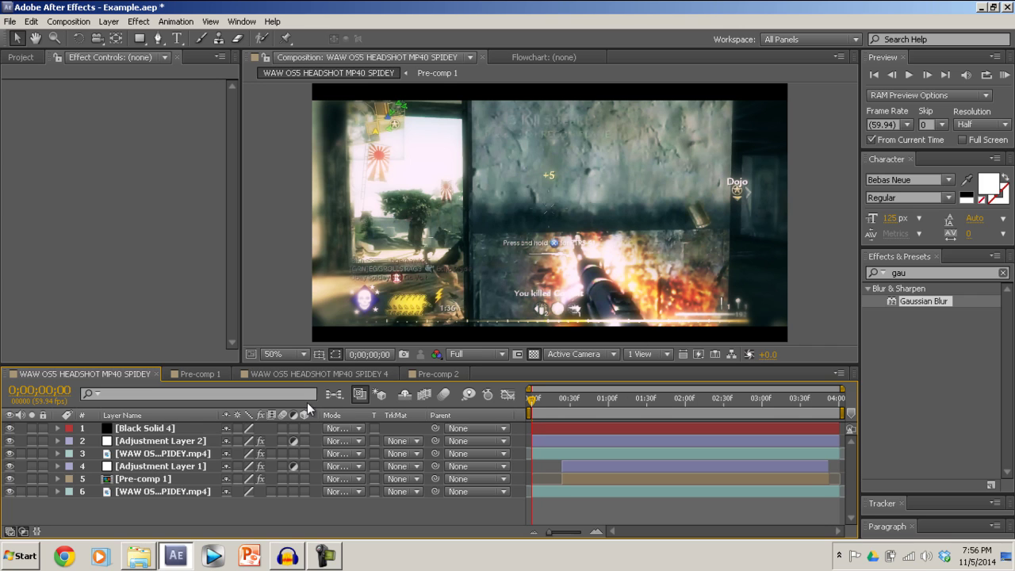
click(367, 375)
click(162, 441)
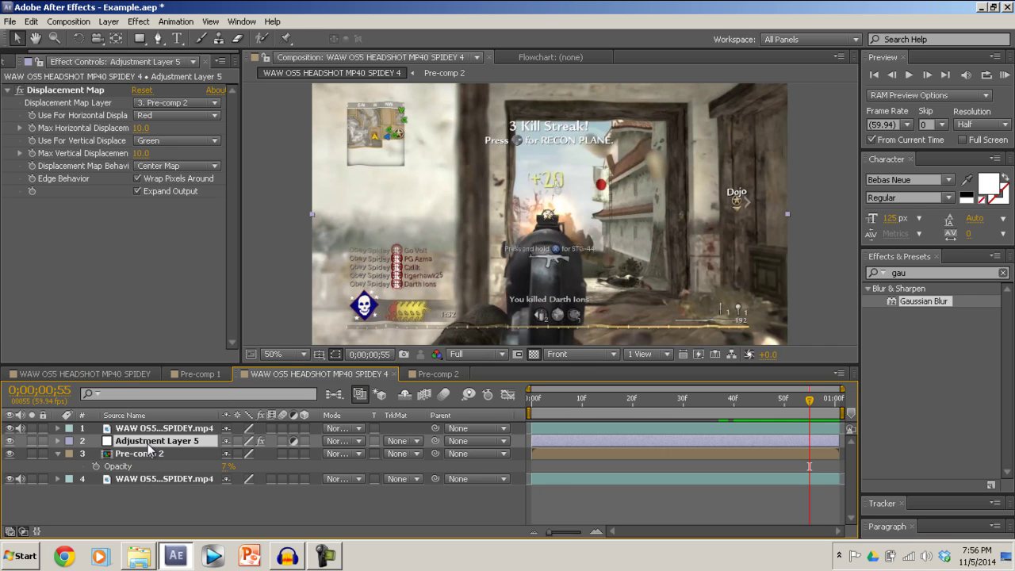
click(172, 429)
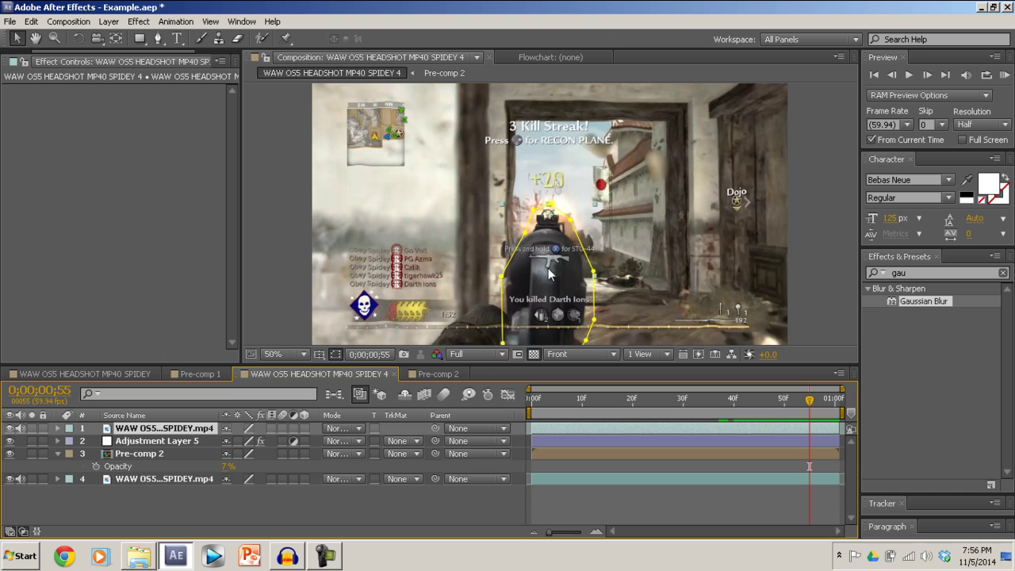
click(82, 375)
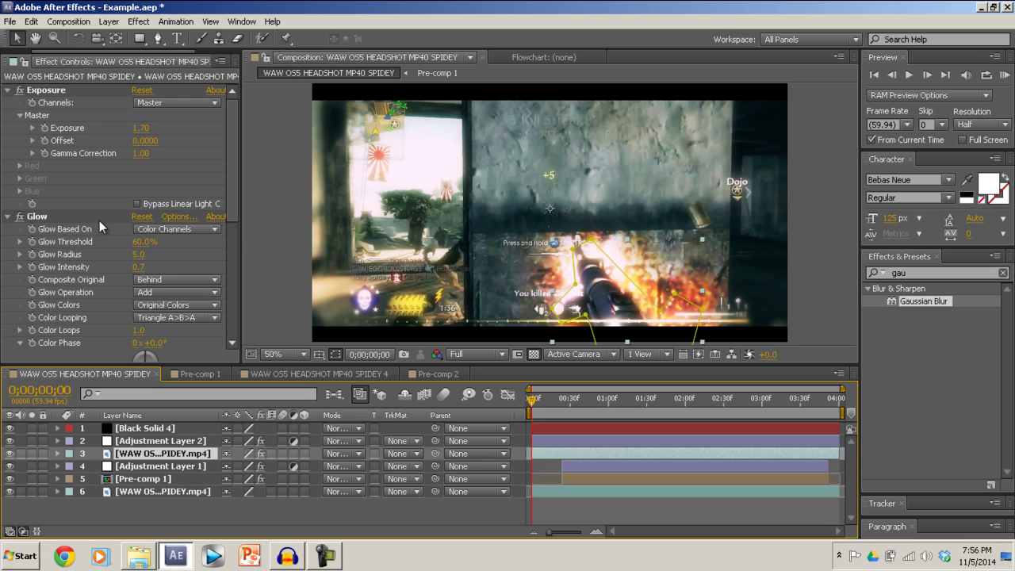
scroll(237, 277, down, 5)
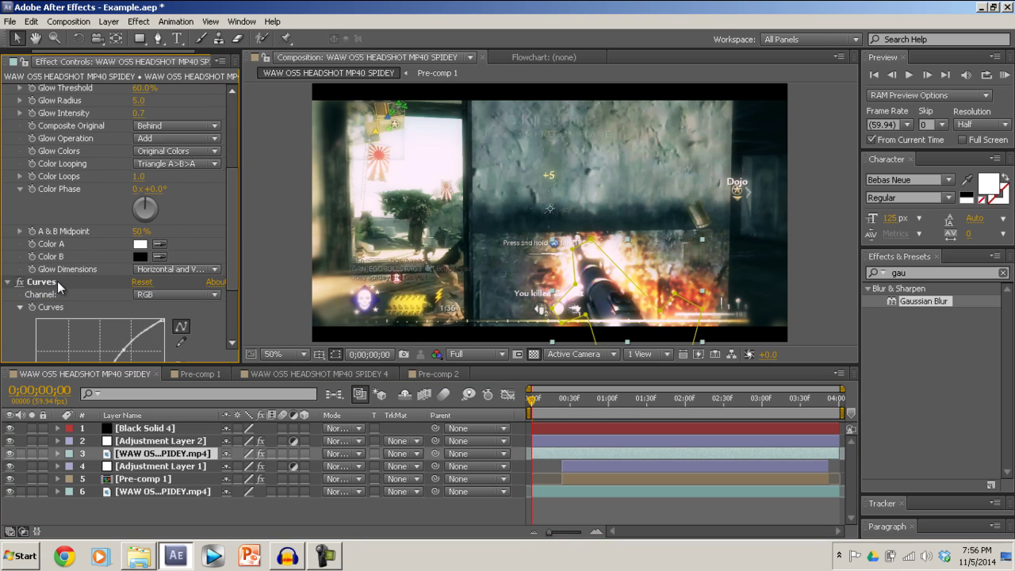
click(57, 282)
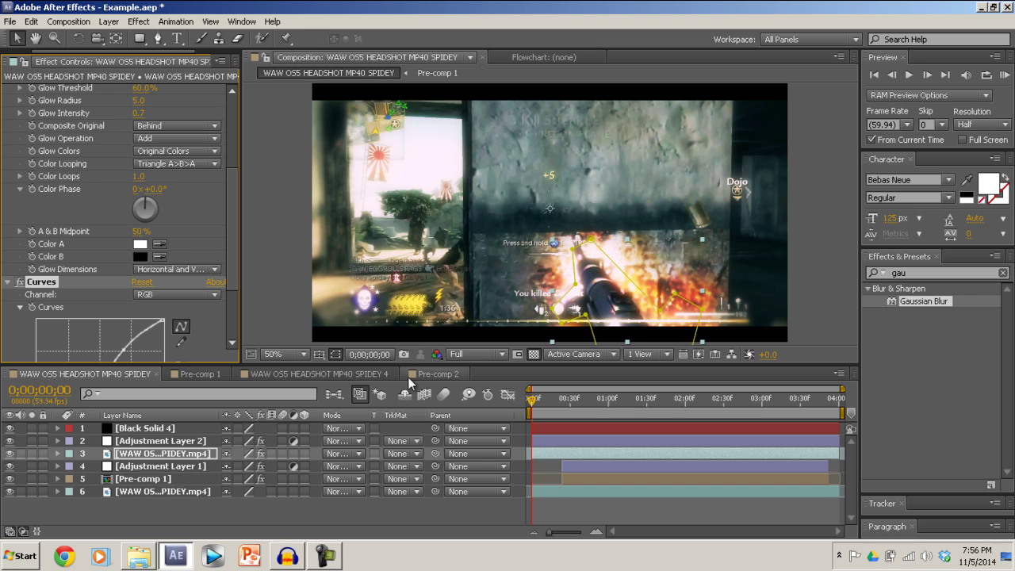
click(333, 373)
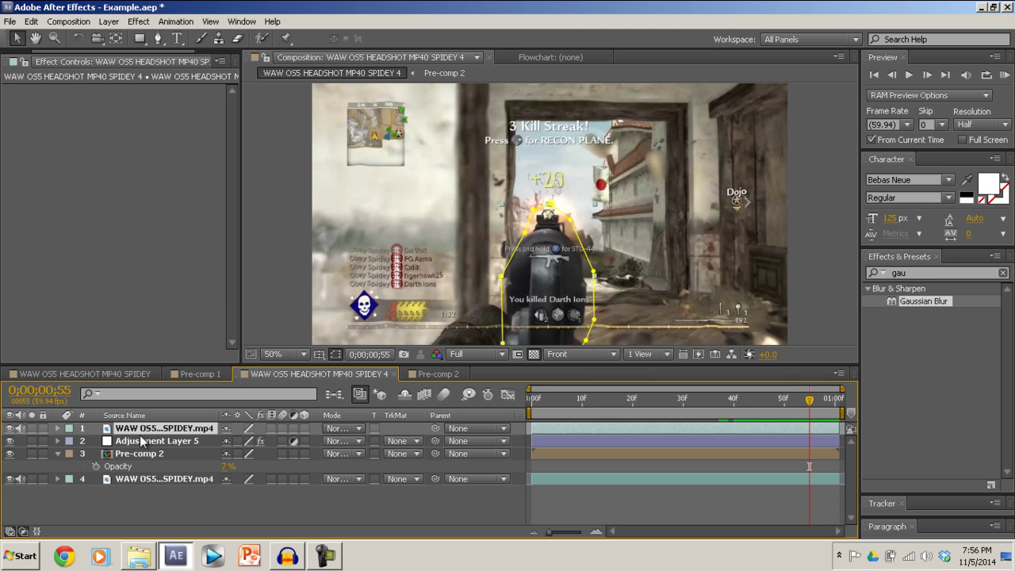
mouse_move(612, 399)
mouse_down()
mouse_move(559, 399)
mouse_move(843, 417)
mouse_move(533, 401)
mouse_move(608, 399)
mouse_up()
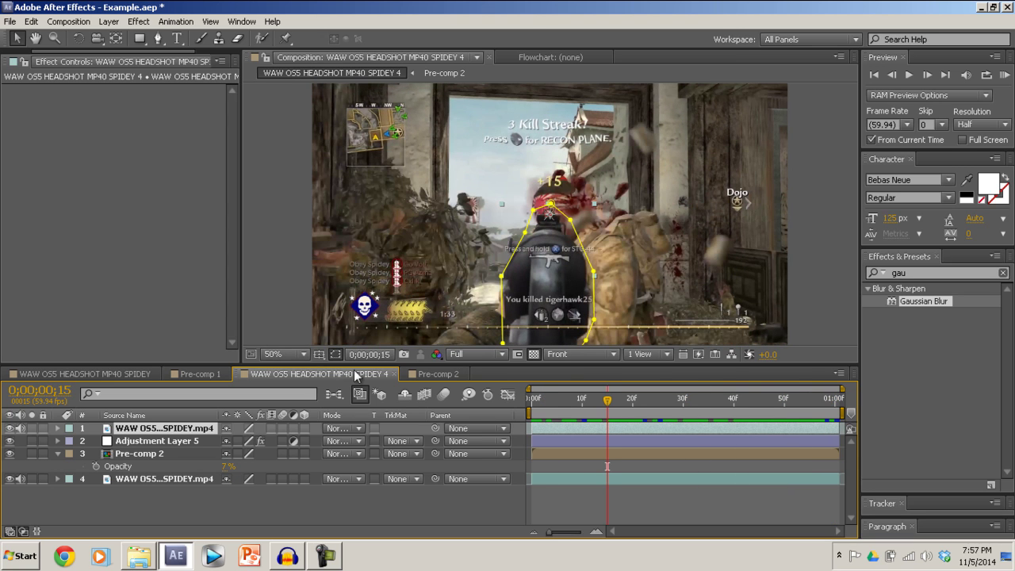
Bring Adjustment Layer 2 and Black Solid 4 from SPIDEY into SPIDEY 4, then preview from the start
click(94, 375)
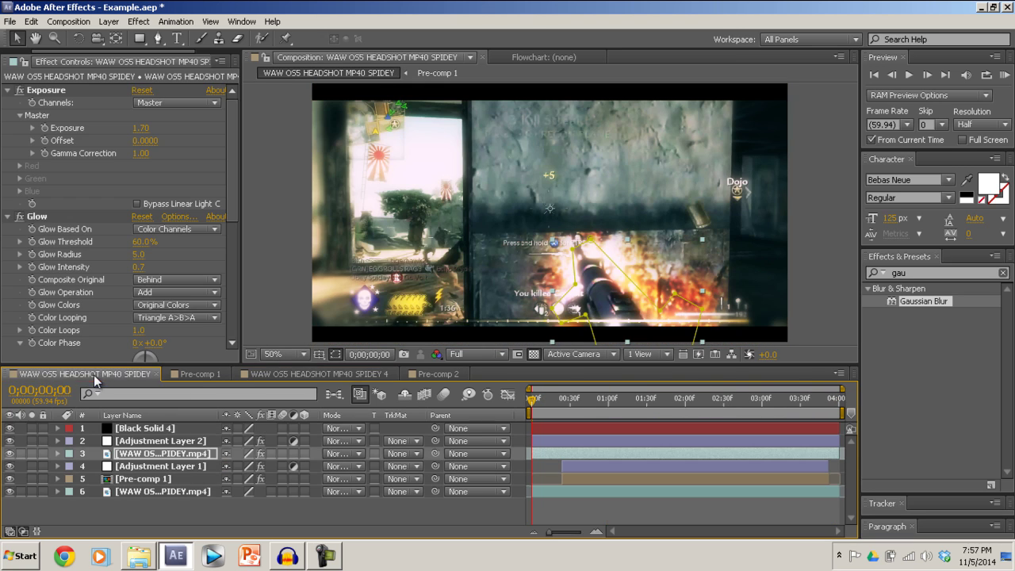
click(160, 441)
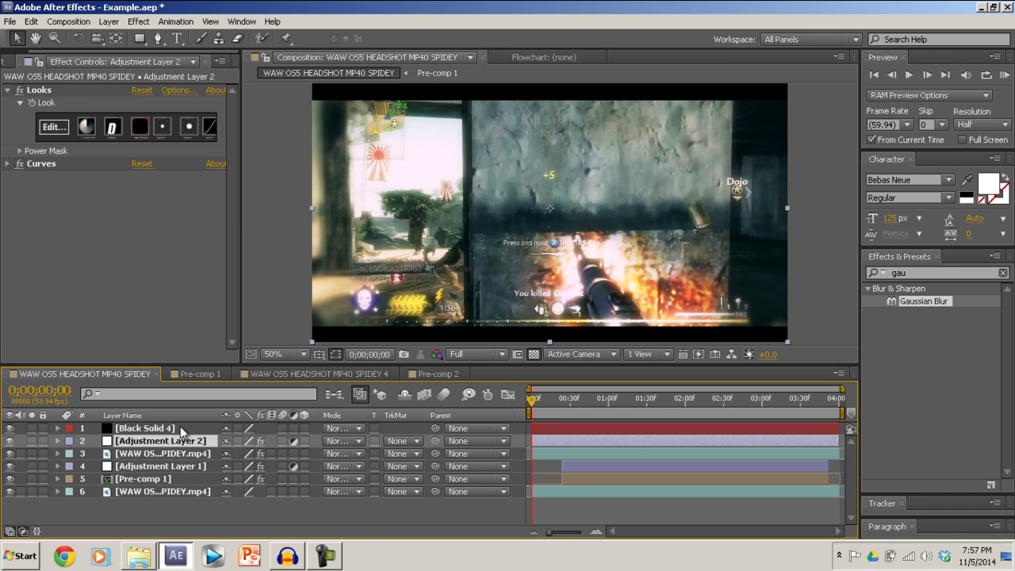
shift+click(180, 426)
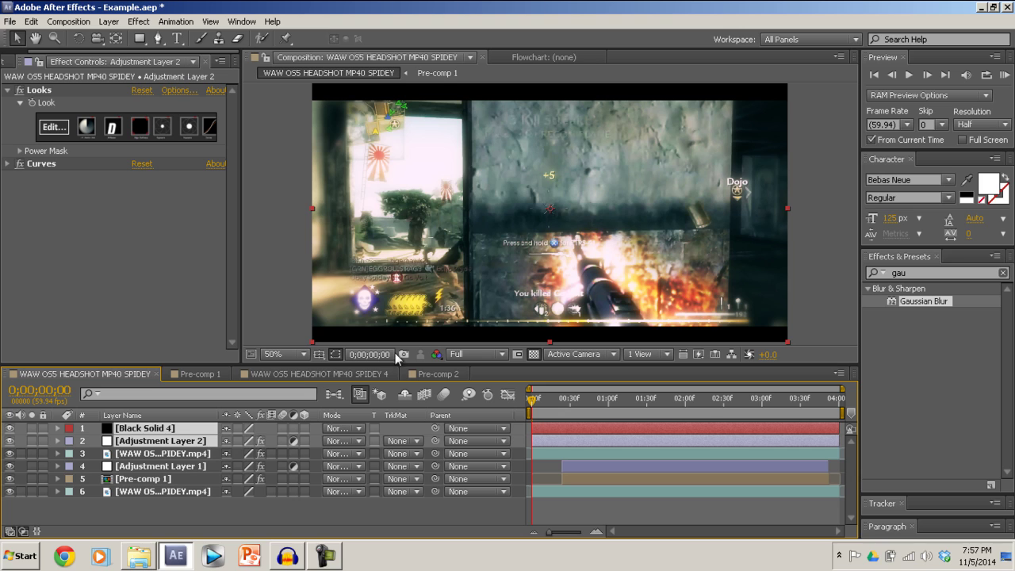
click(326, 374)
click(283, 509)
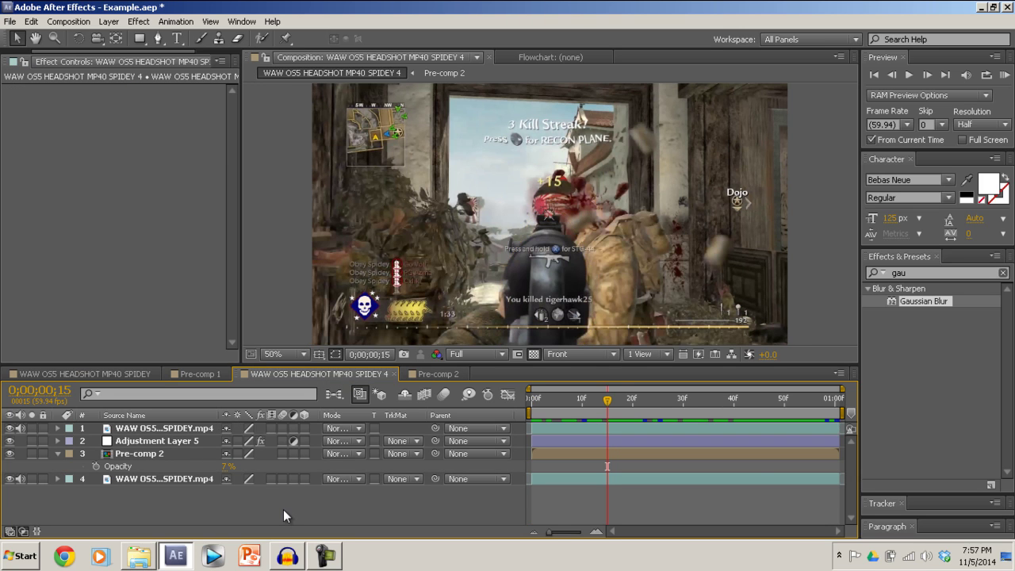
key(ctrl+v)
click(536, 401)
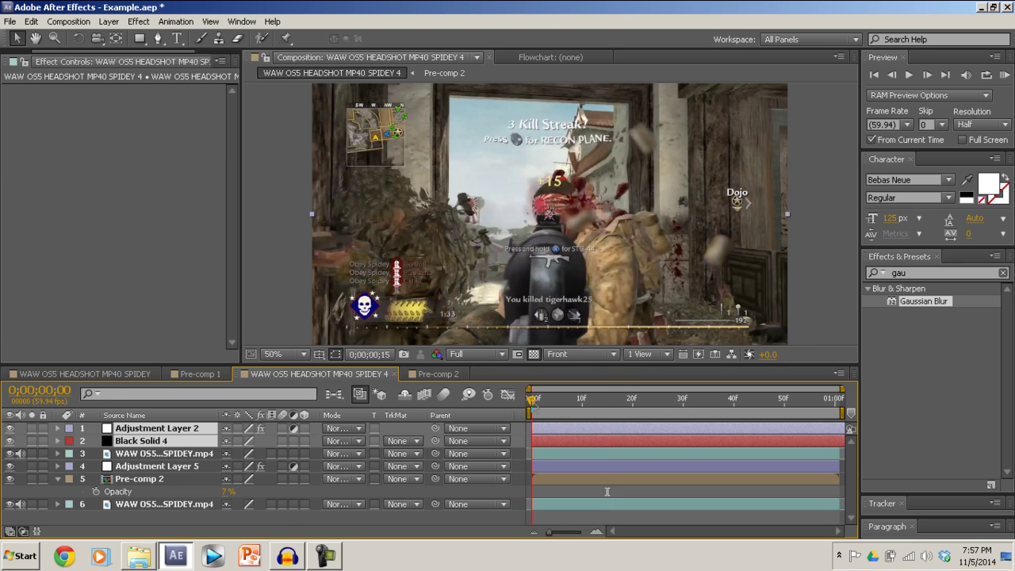
click(1005, 76)
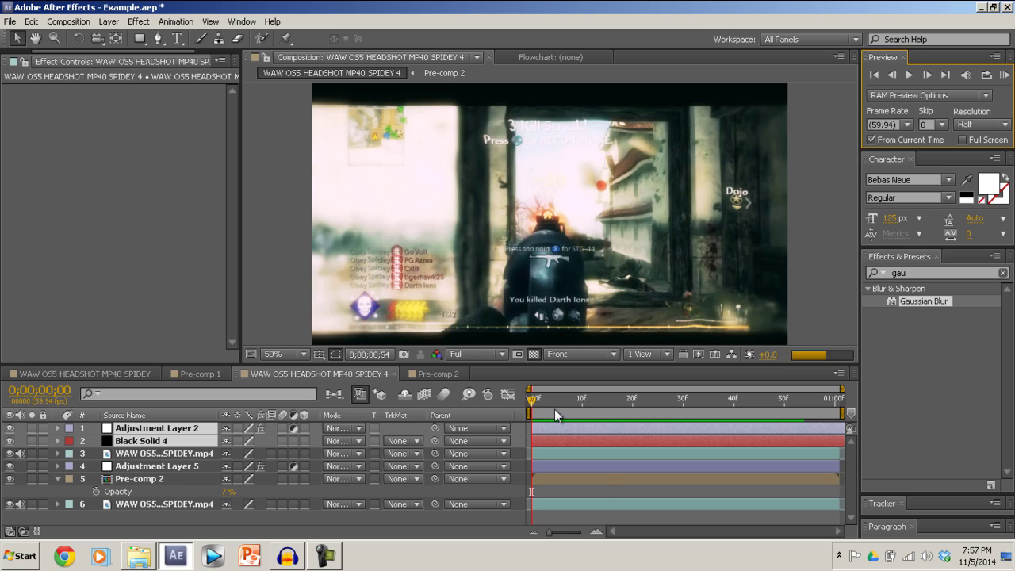
Set Adjustment Layer 5's max horizontal and vertical displacement both to 20
key(Escape)
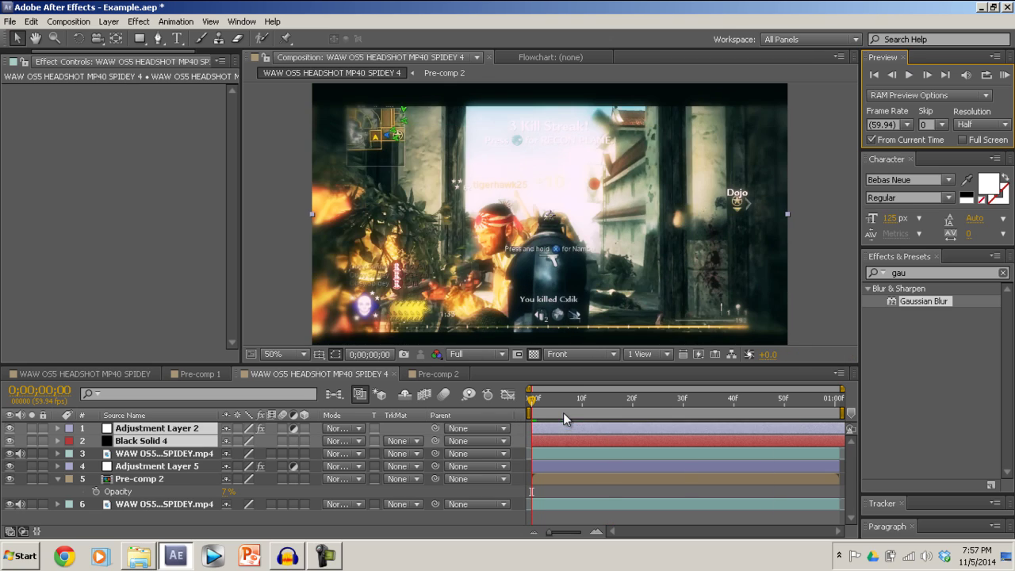
click(144, 464)
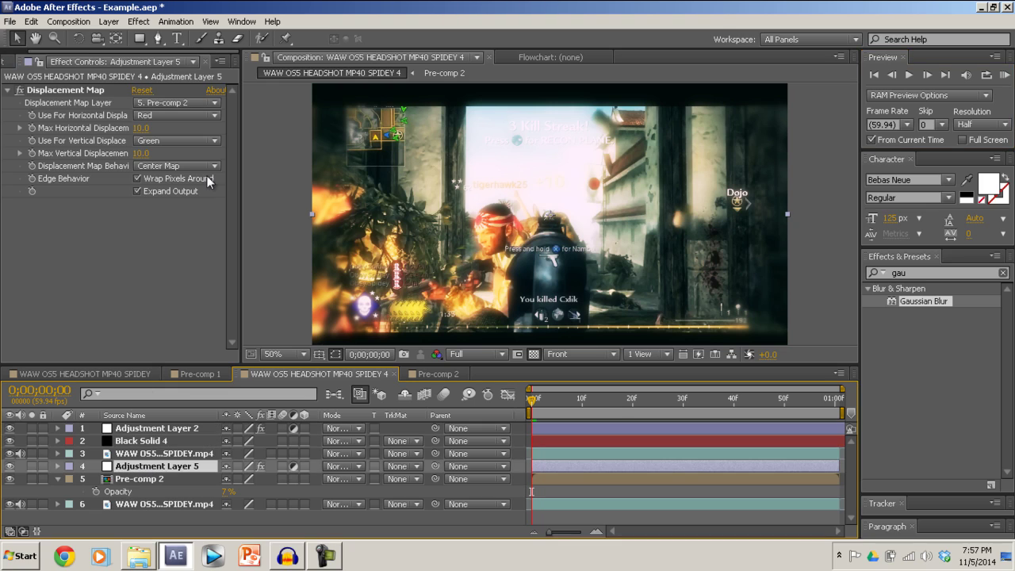
click(140, 128)
text(20)
key(Tab)
text(2)
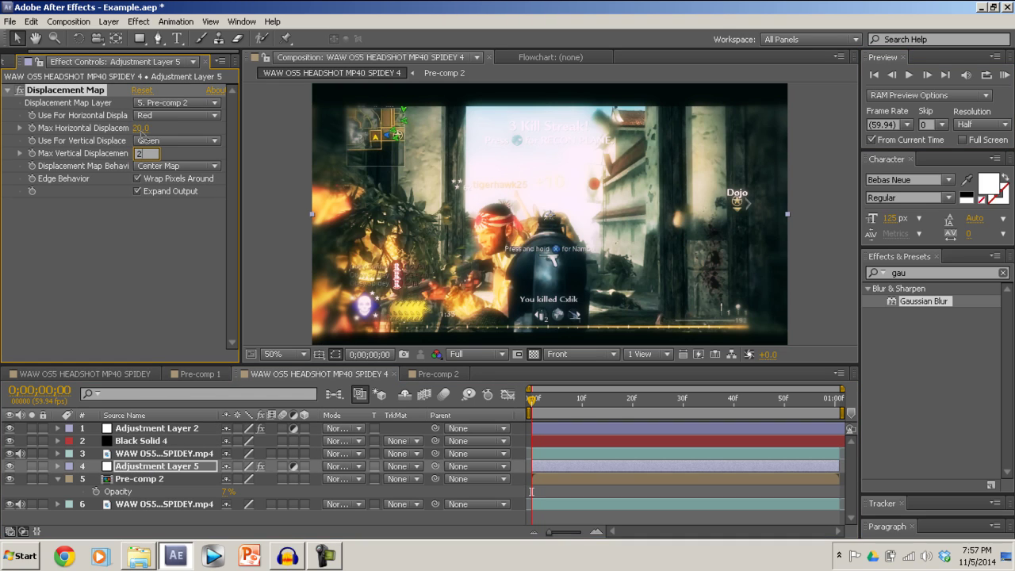
text(0)
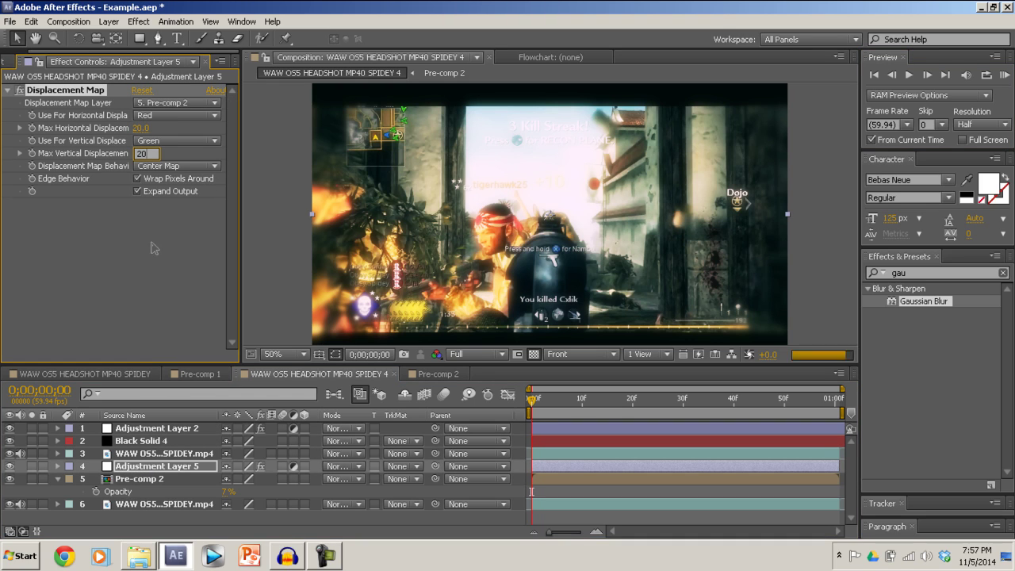
key(Return)
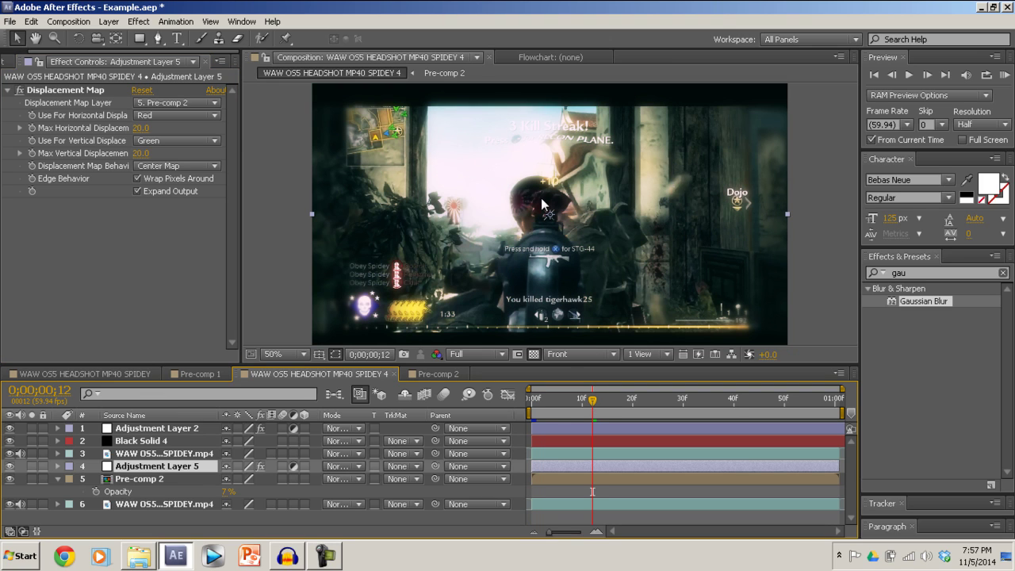
Lower both maximum displacement values to 16
click(143, 128)
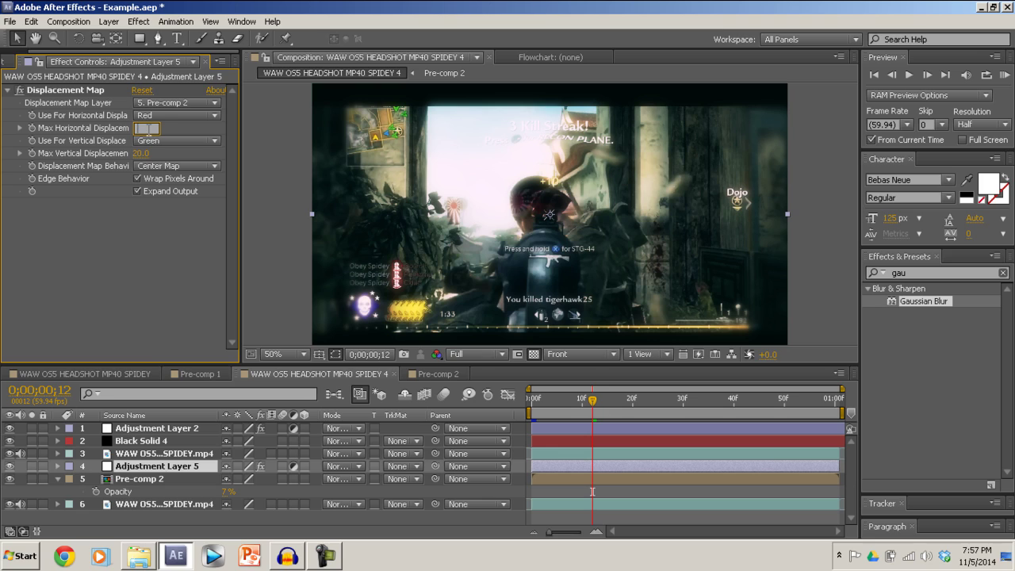
text(16)
key(Tab)
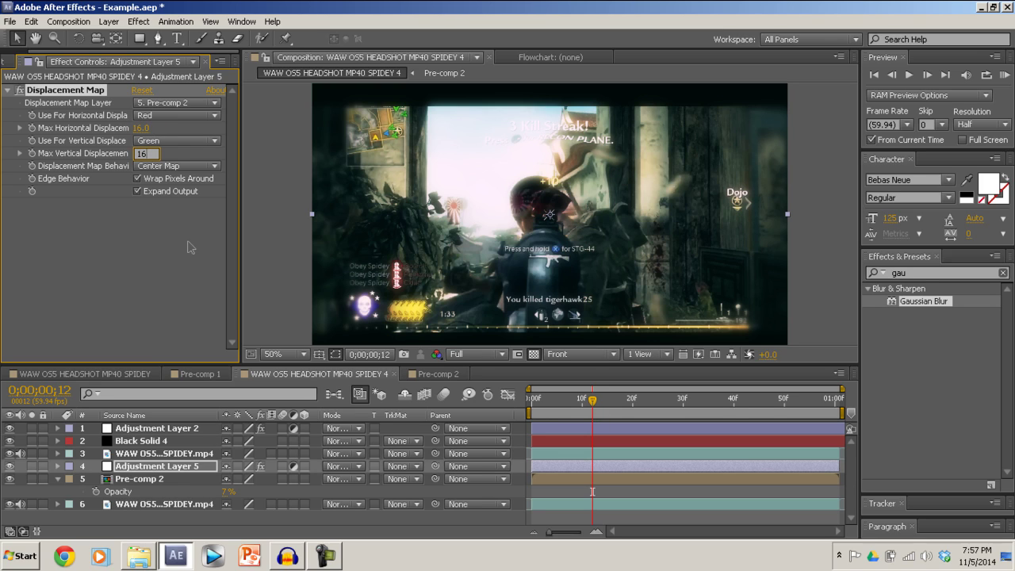
key(Return)
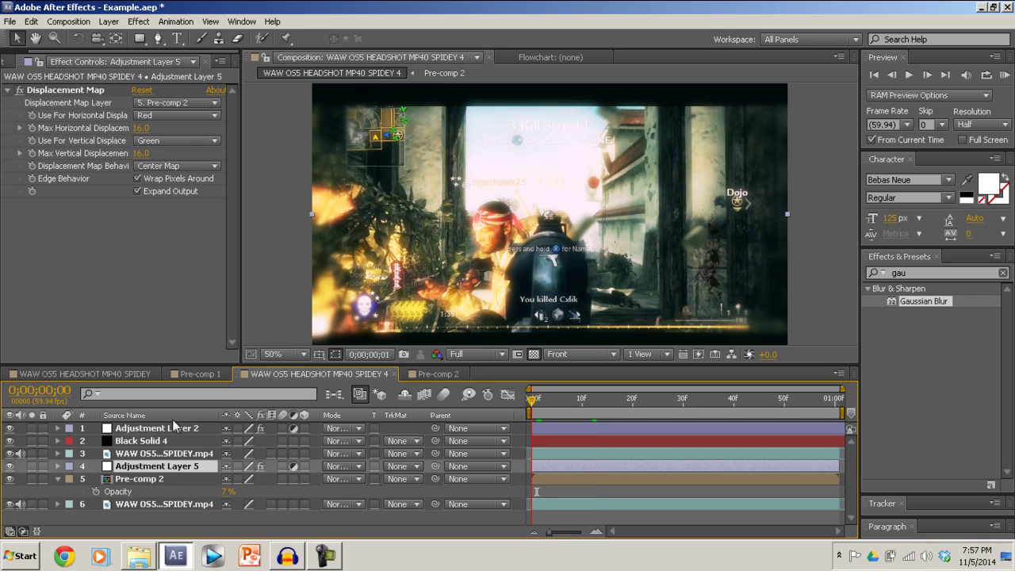
Move Adjustment Layer 2 below Black Solid 4, previewing it hidden and then visible again
click(10, 429)
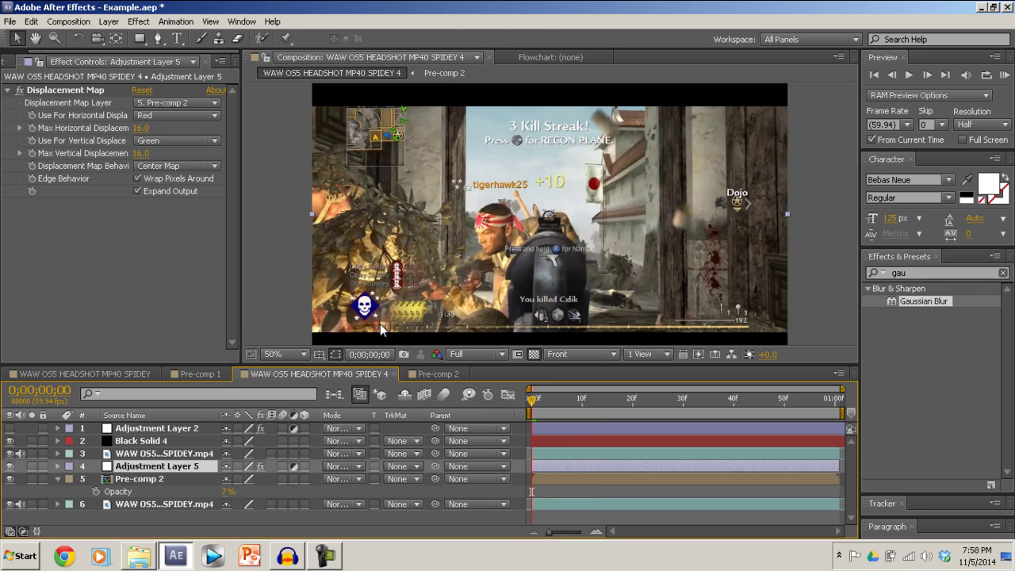
drag(199, 433, 189, 448)
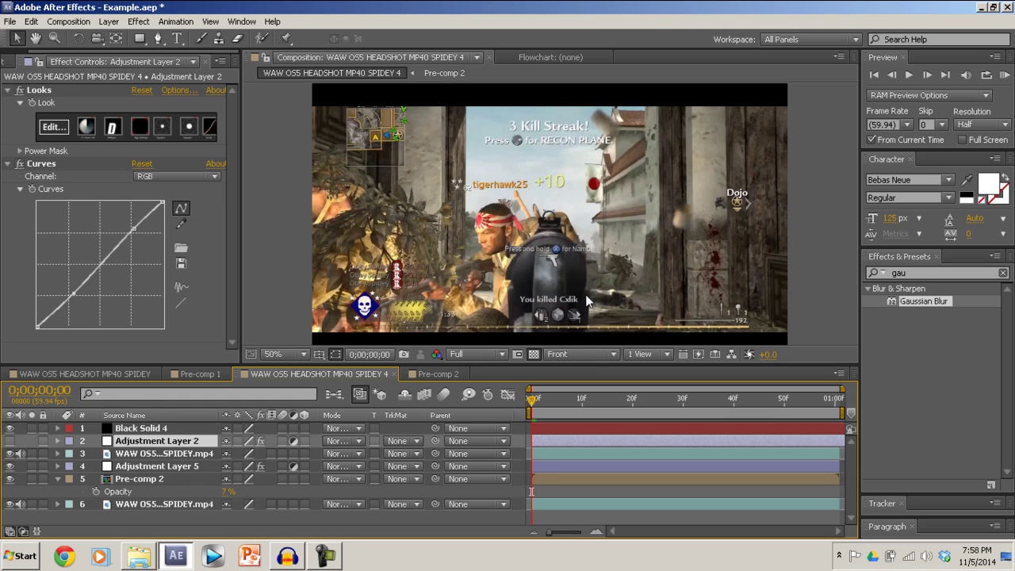
click(986, 75)
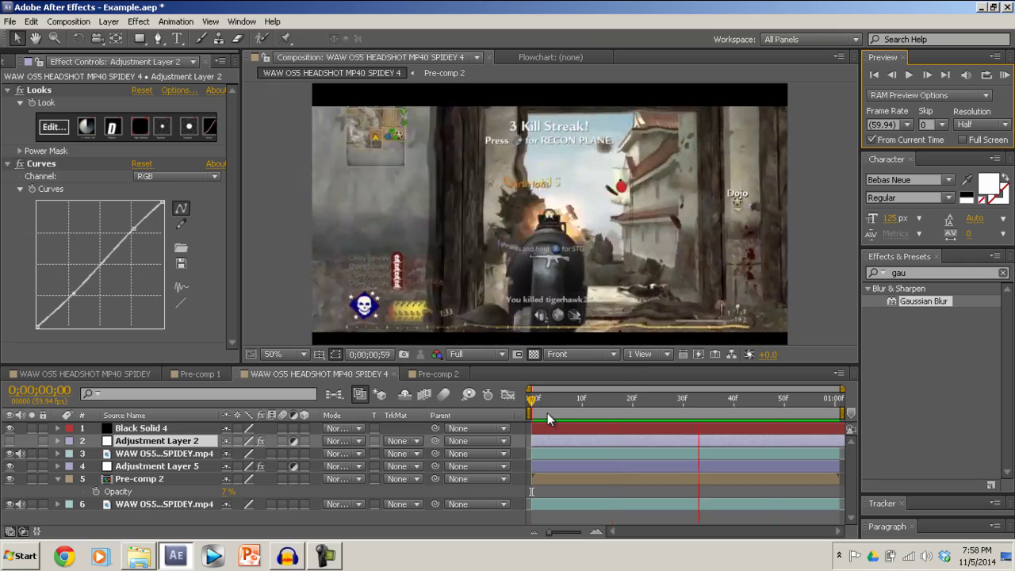
click(12, 437)
click(1004, 75)
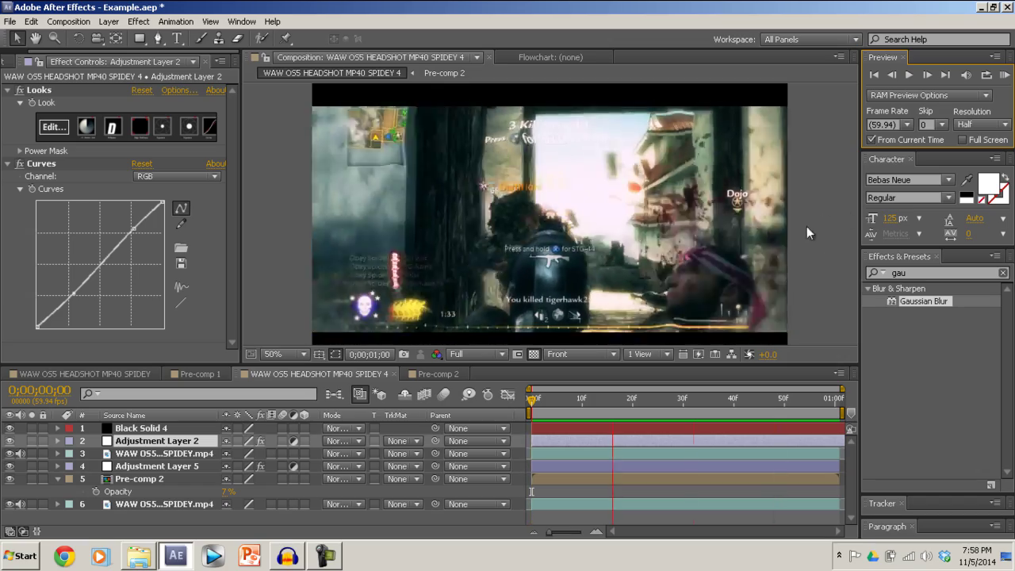
key(space)
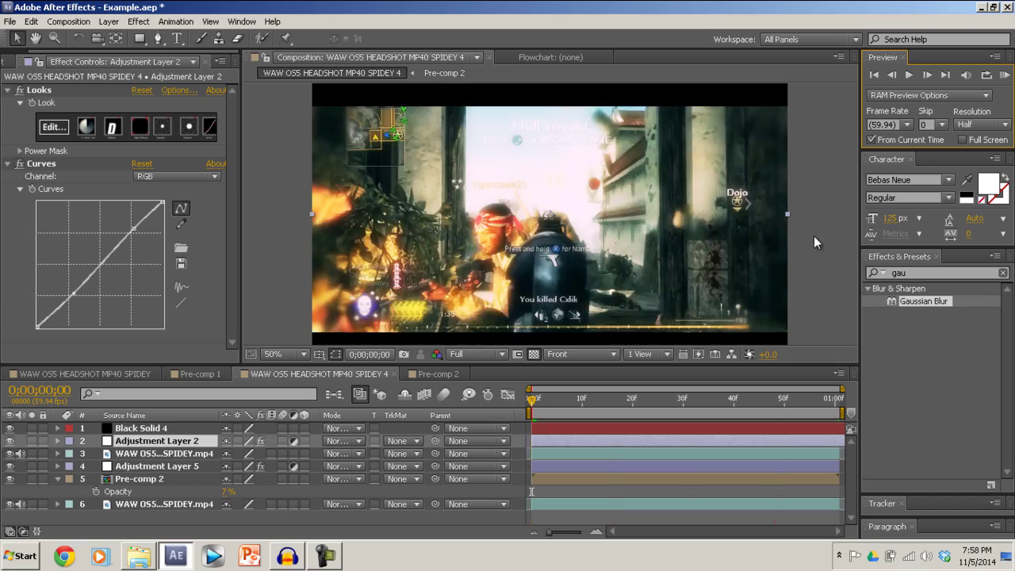
Select Adjustment Layer 5 and glance at Pre-comp 2 before returning to SPIDEY 4
click(146, 469)
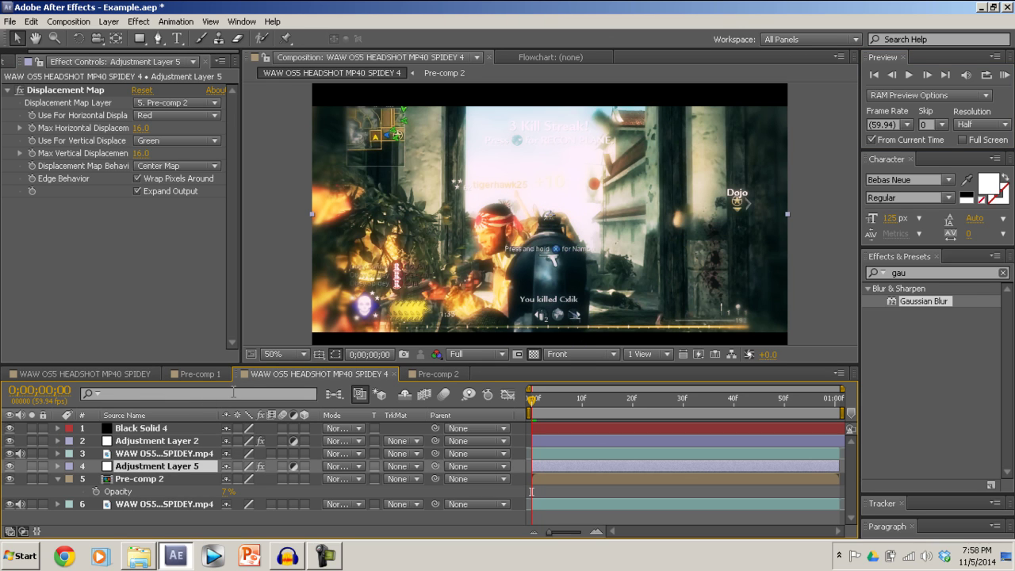
click(426, 374)
click(316, 374)
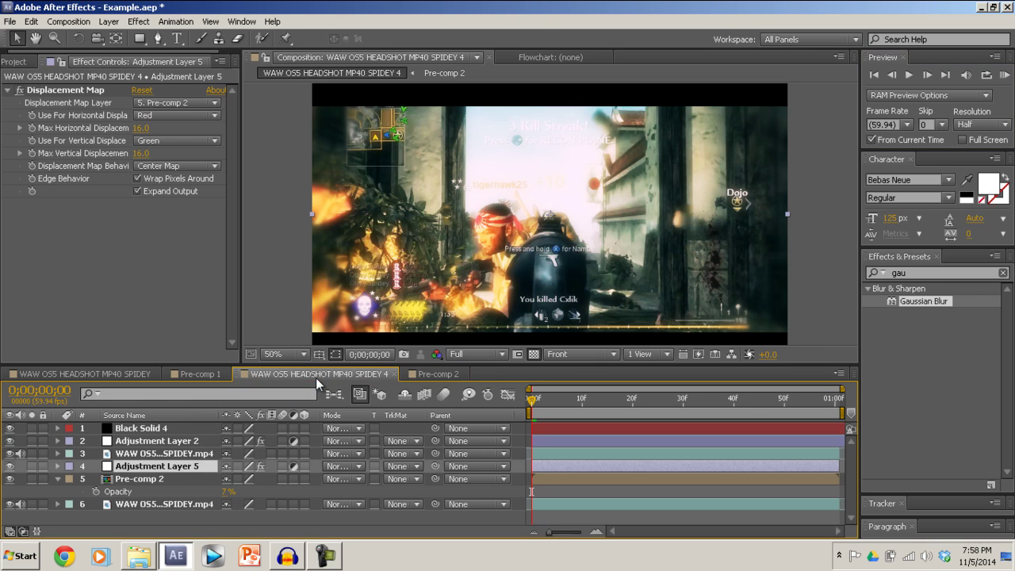
click(332, 555)
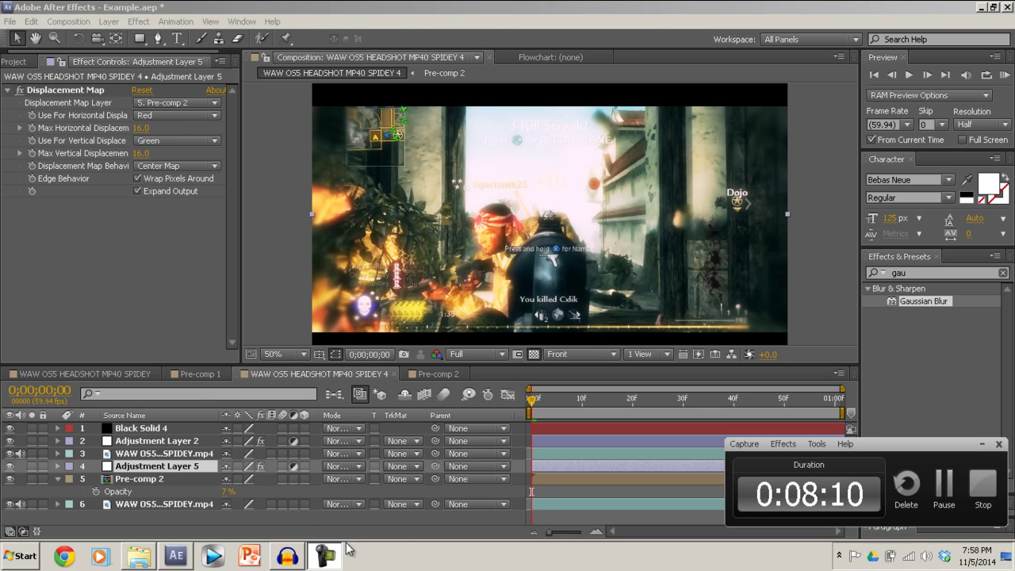